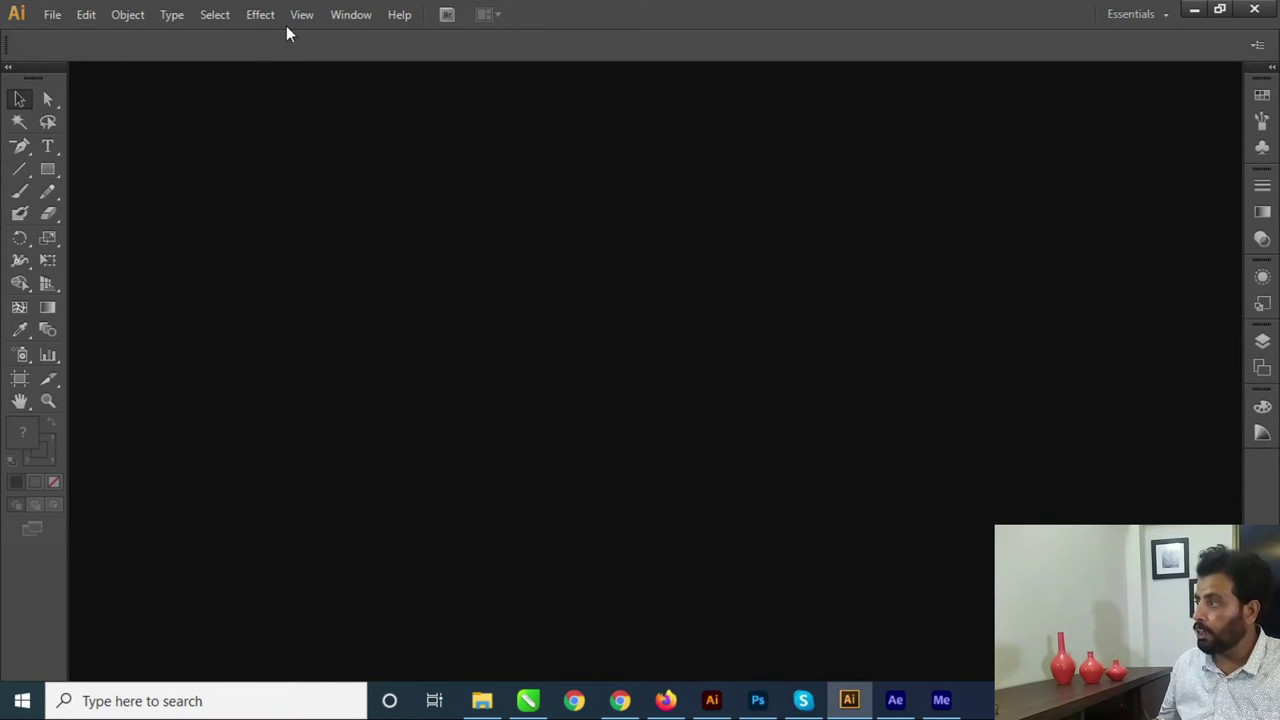
Start a new document and apply the Print profile for an A4 210 × 297 mm page.
click(57, 14)
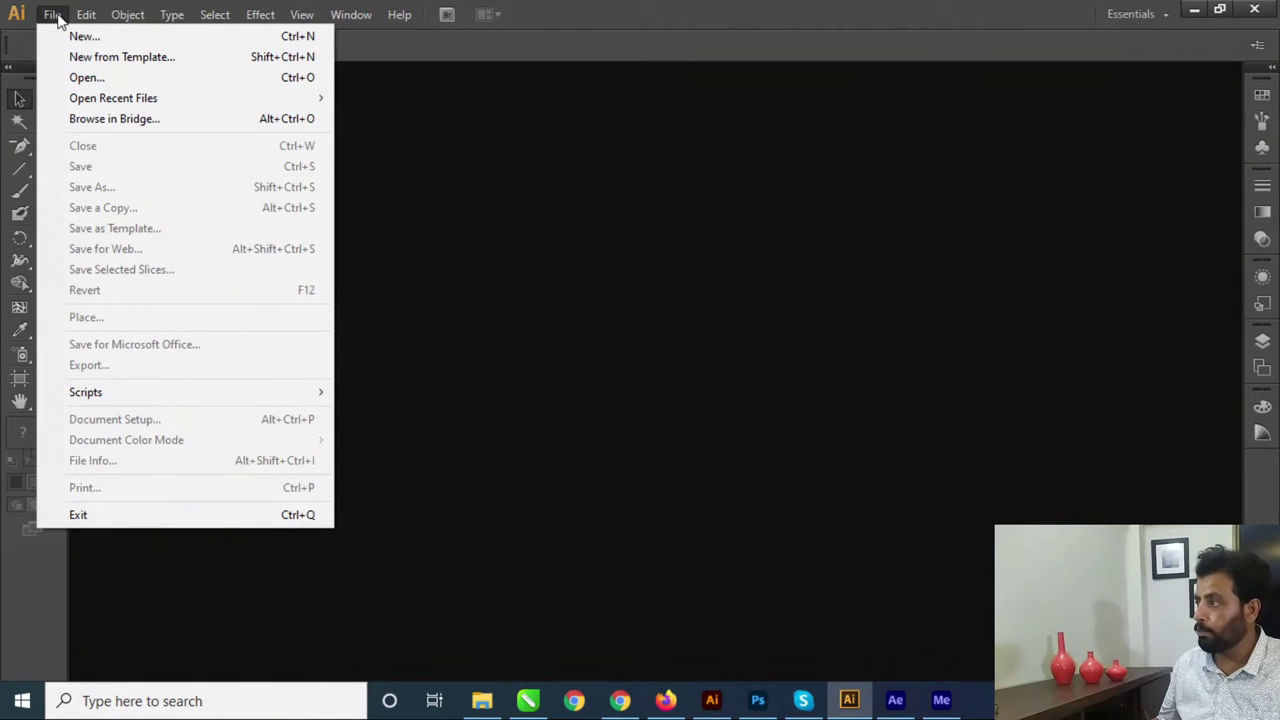
click(83, 37)
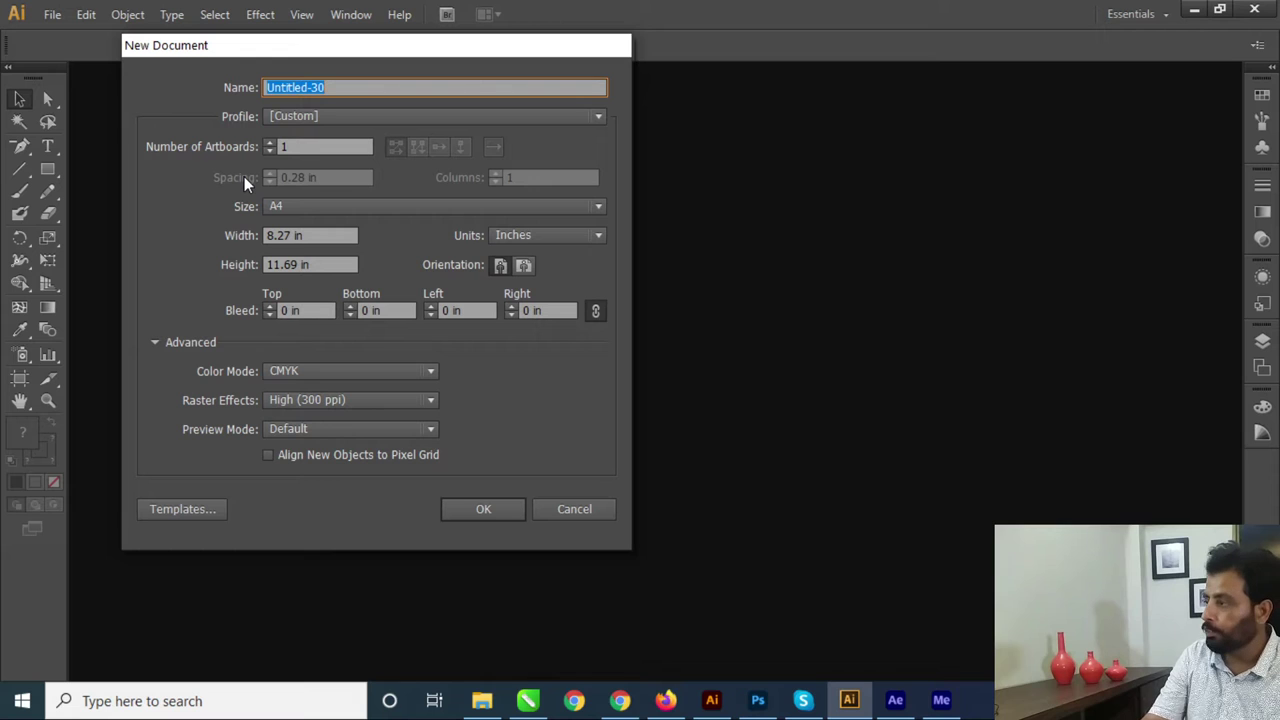
drag(264, 48, 212, 39)
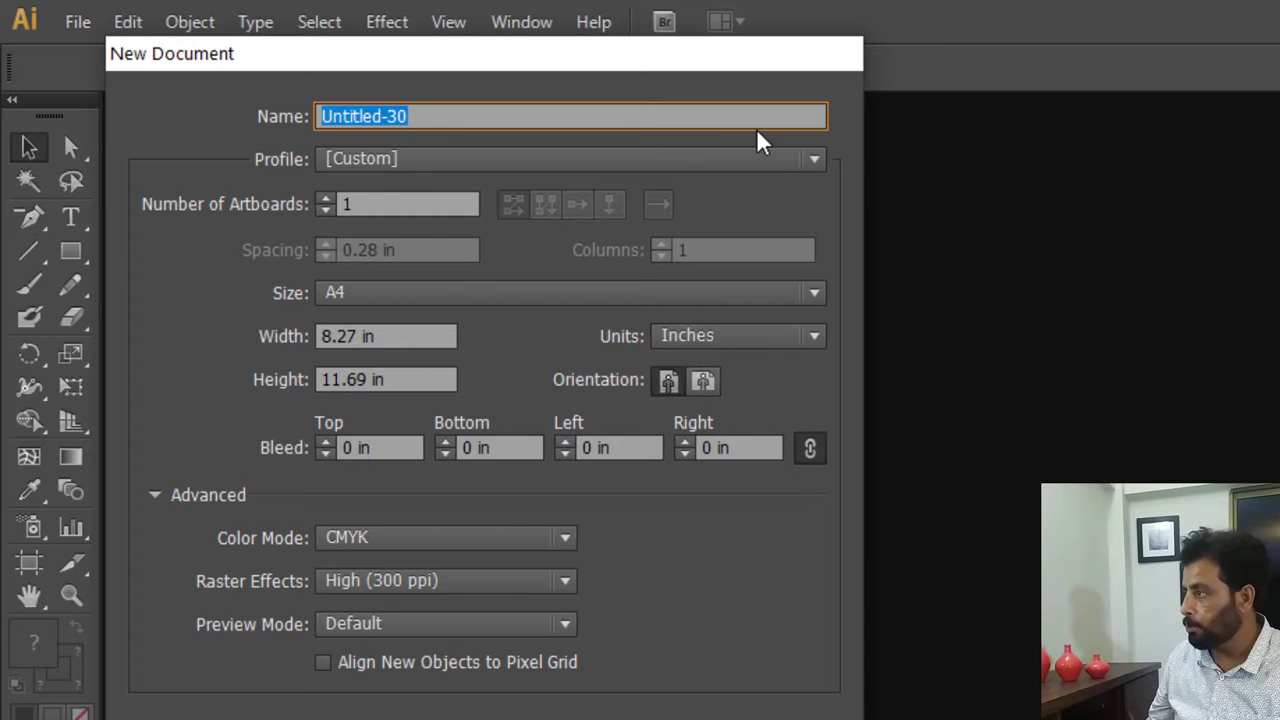
click(520, 110)
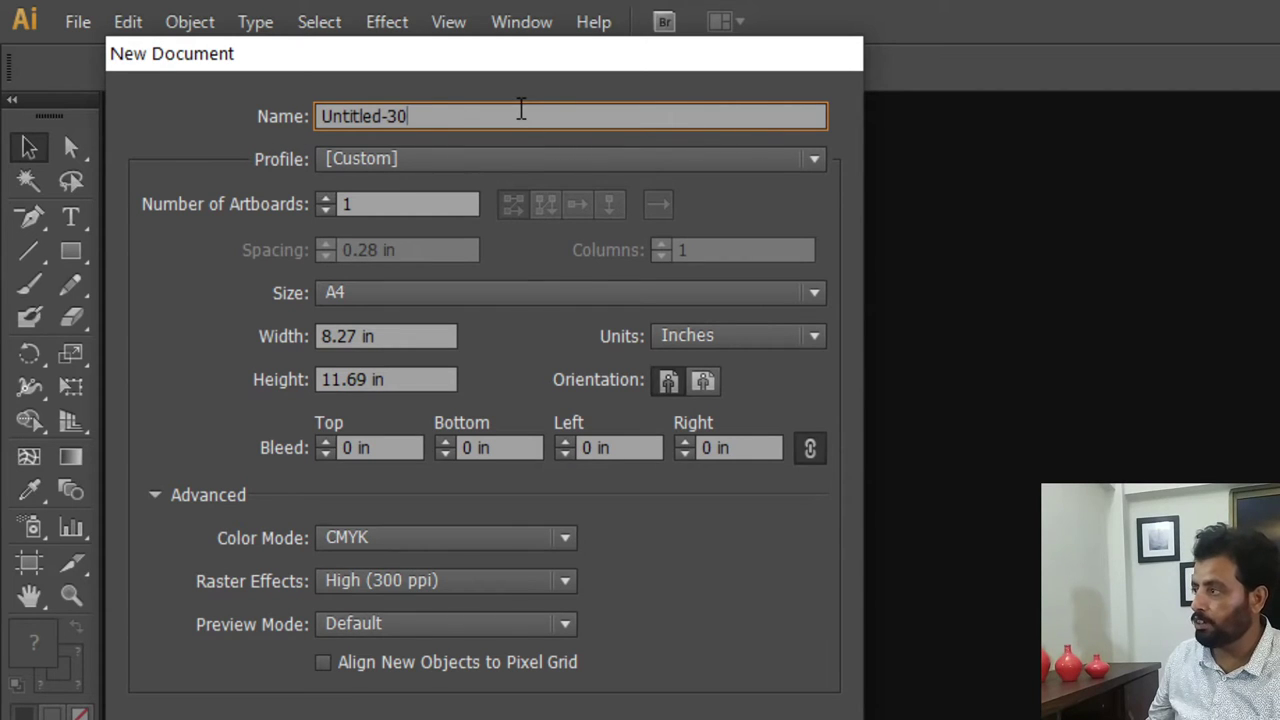
click(437, 168)
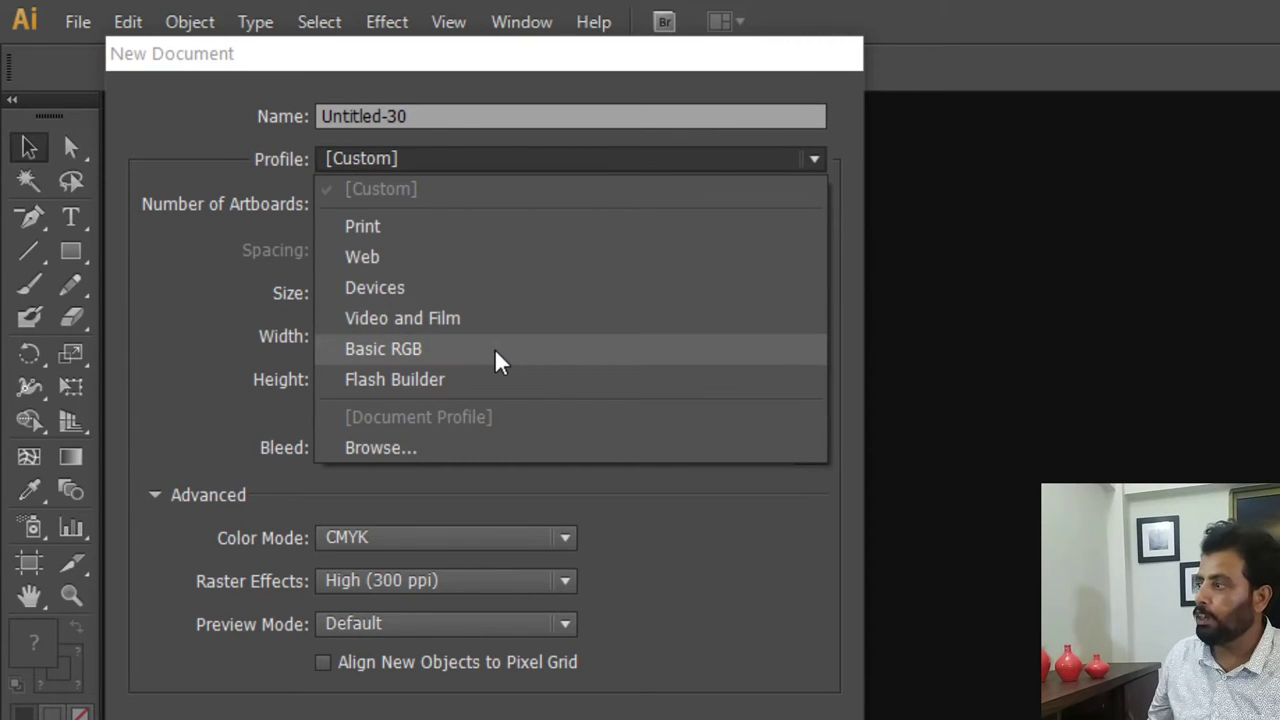
click(378, 226)
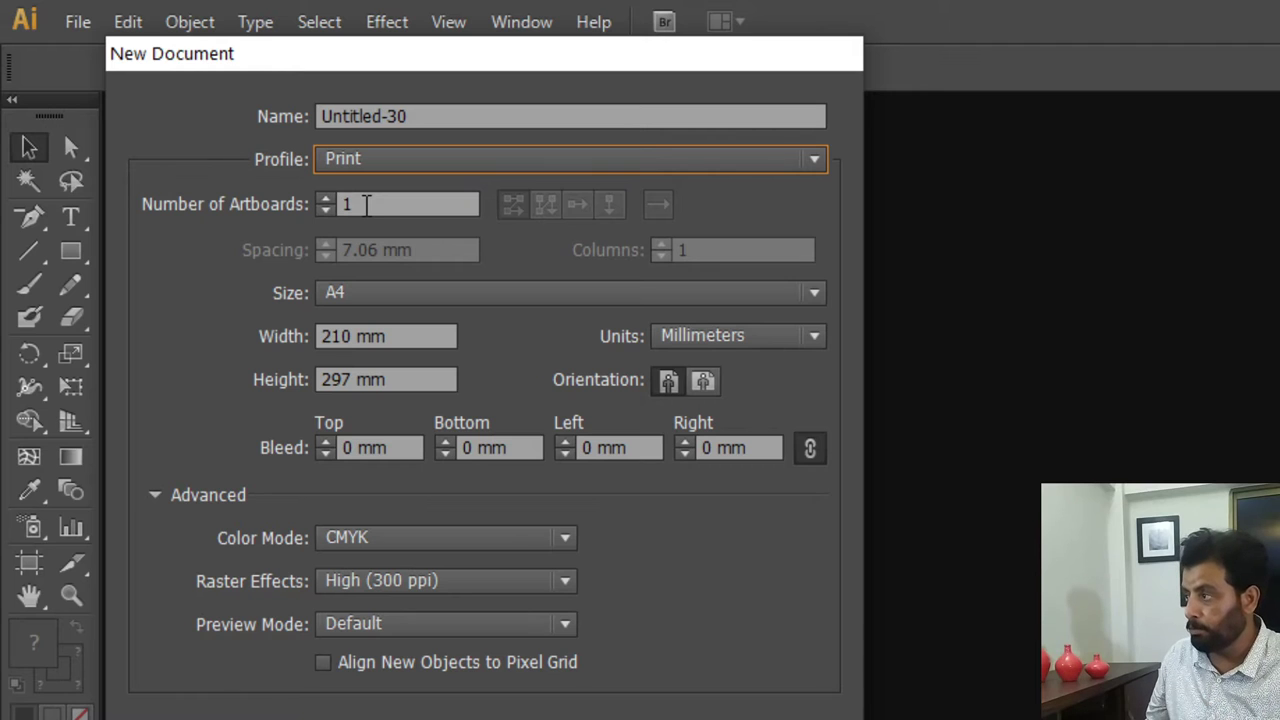
Toggle the Number of Artboards between 2 and 1, leaving it at 1.
click(366, 204)
double_click(366, 204)
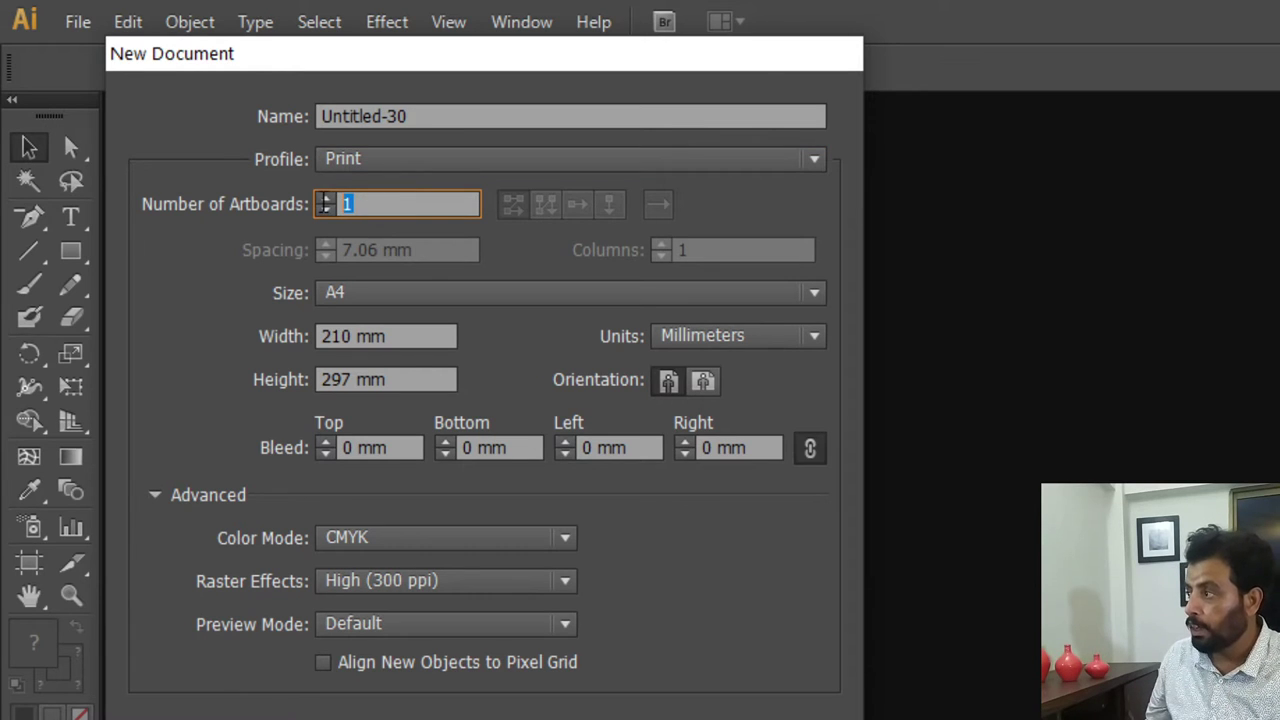
click(327, 198)
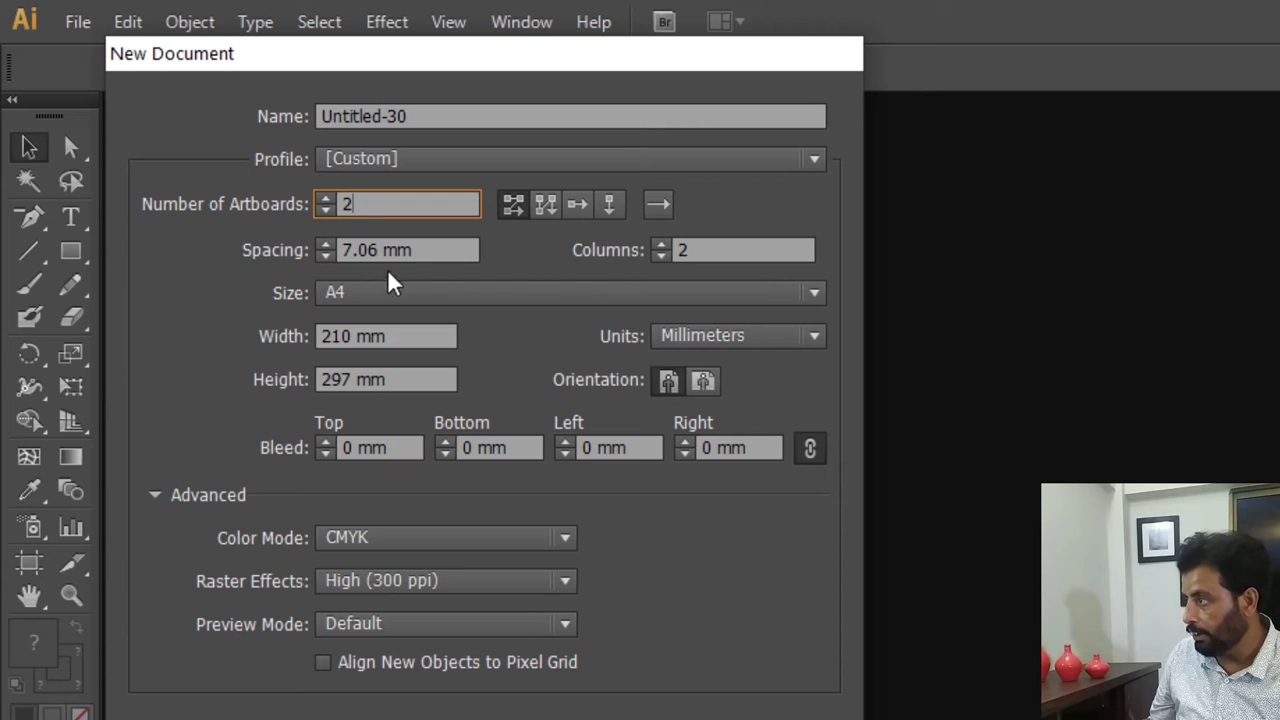
click(324, 209)
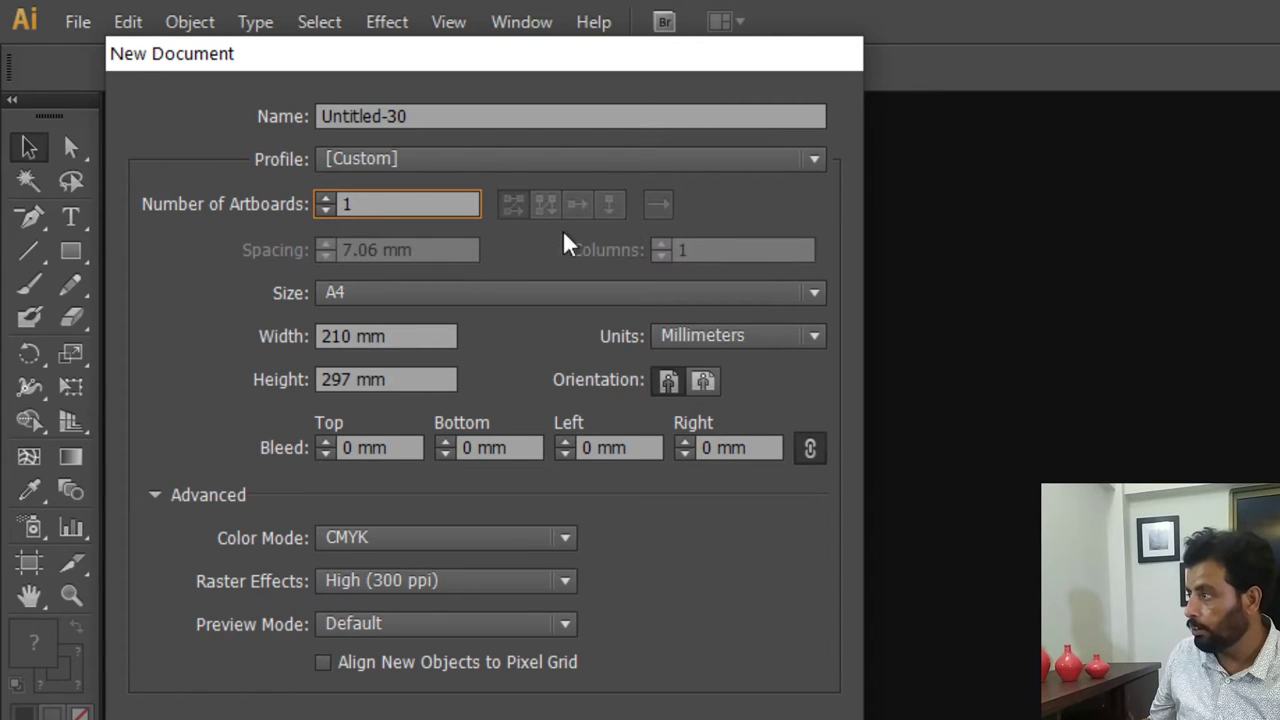
click(324, 197)
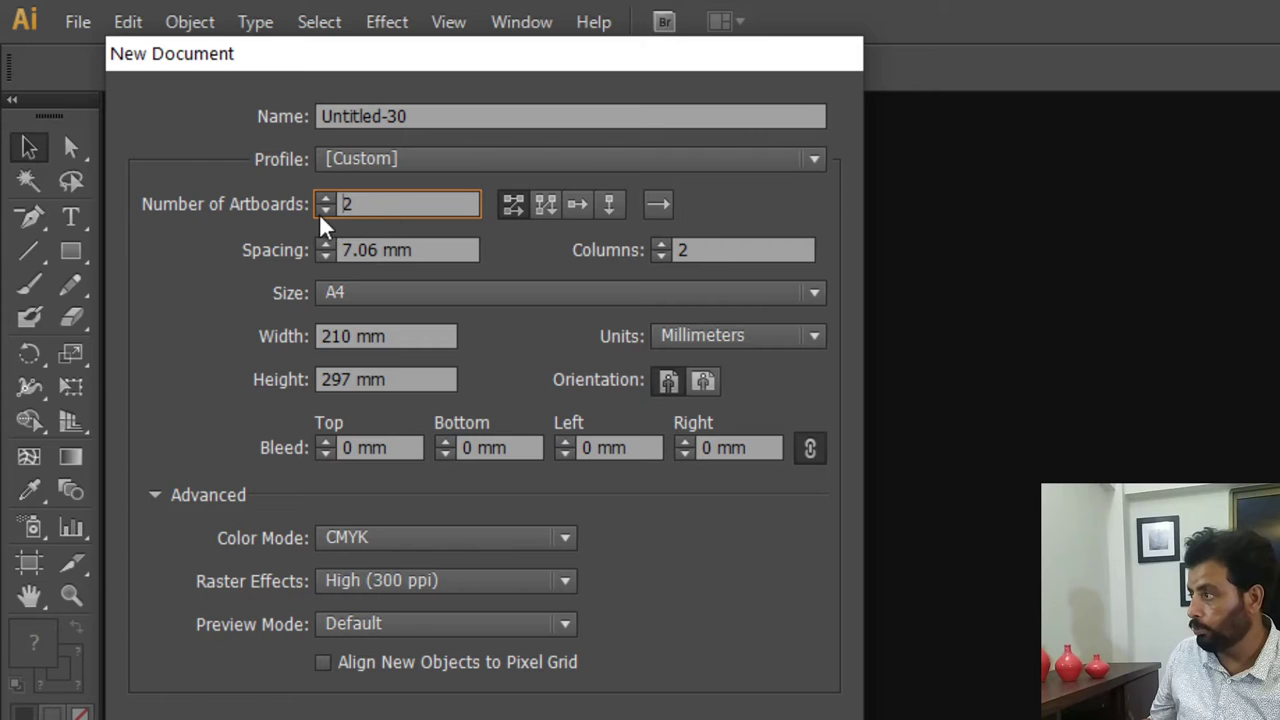
click(322, 211)
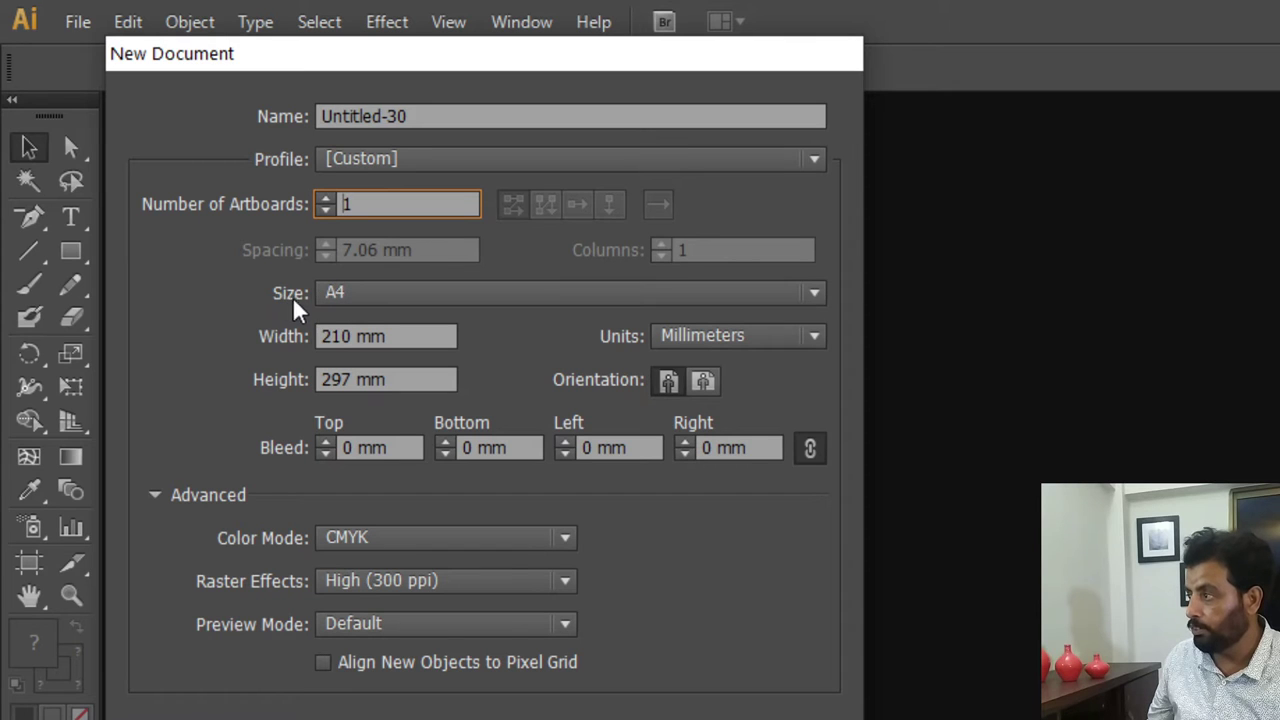
click(384, 293)
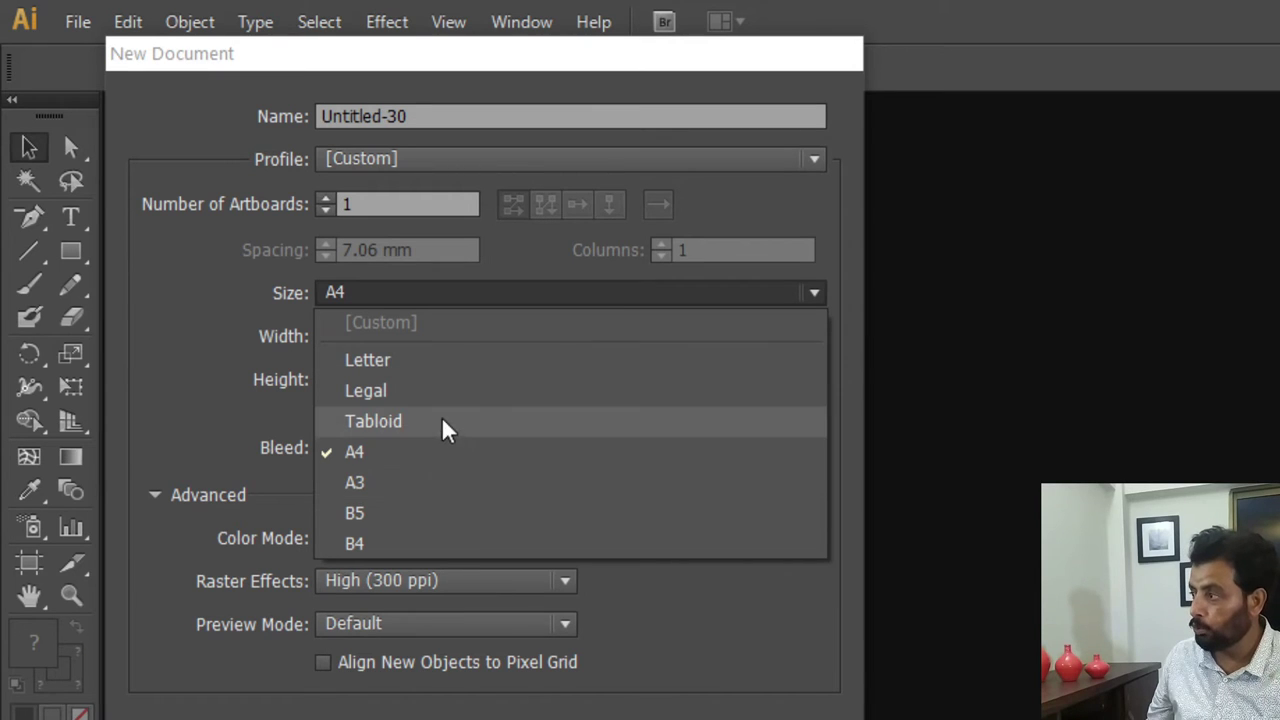
click(187, 368)
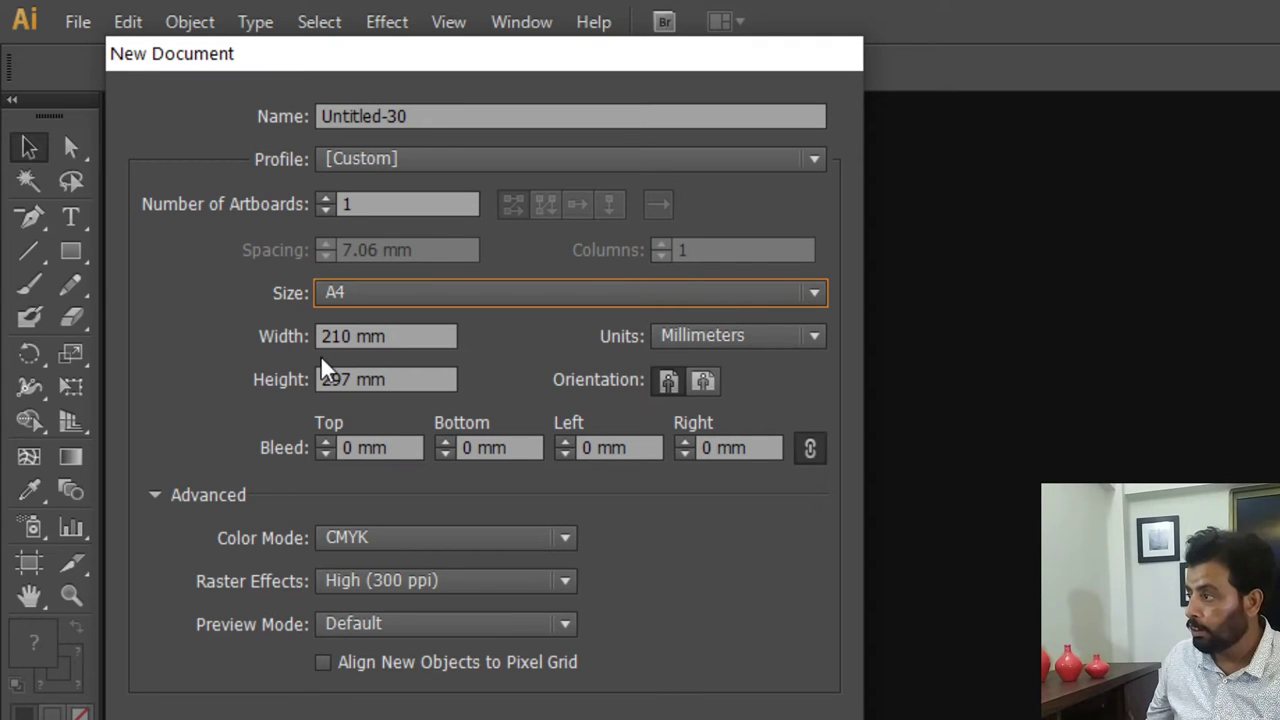
click(393, 290)
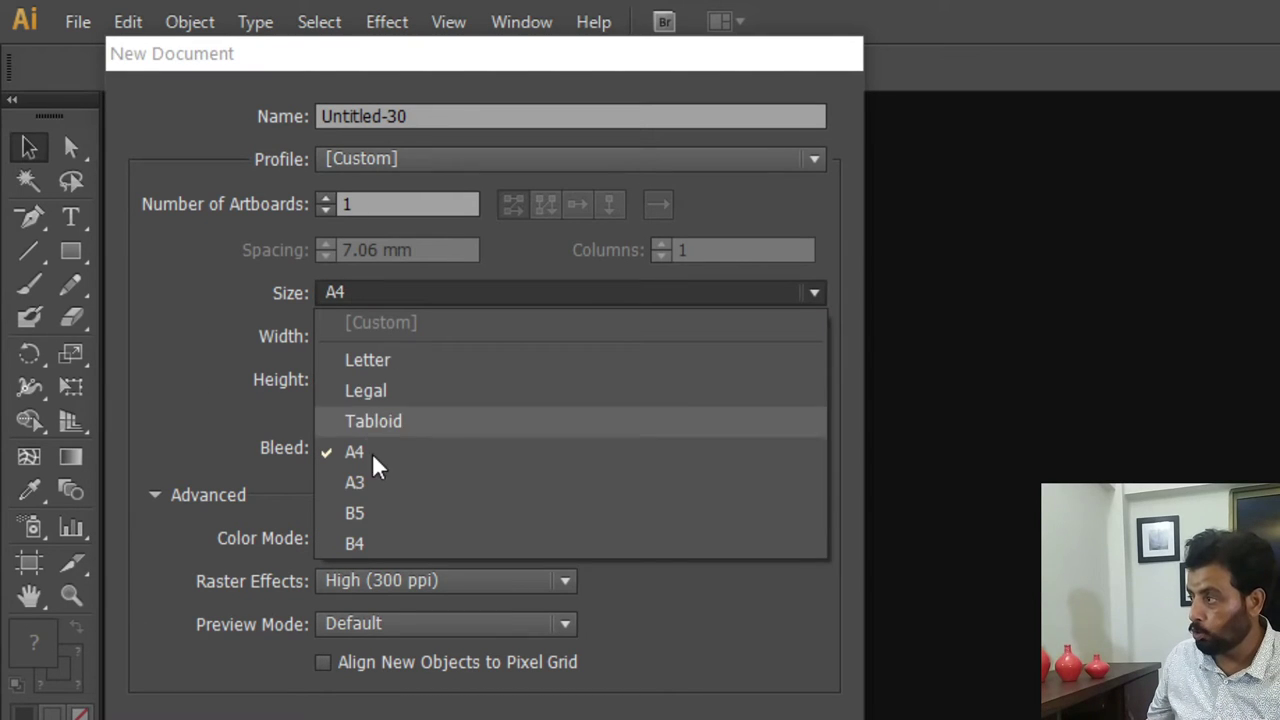
click(376, 494)
click(402, 288)
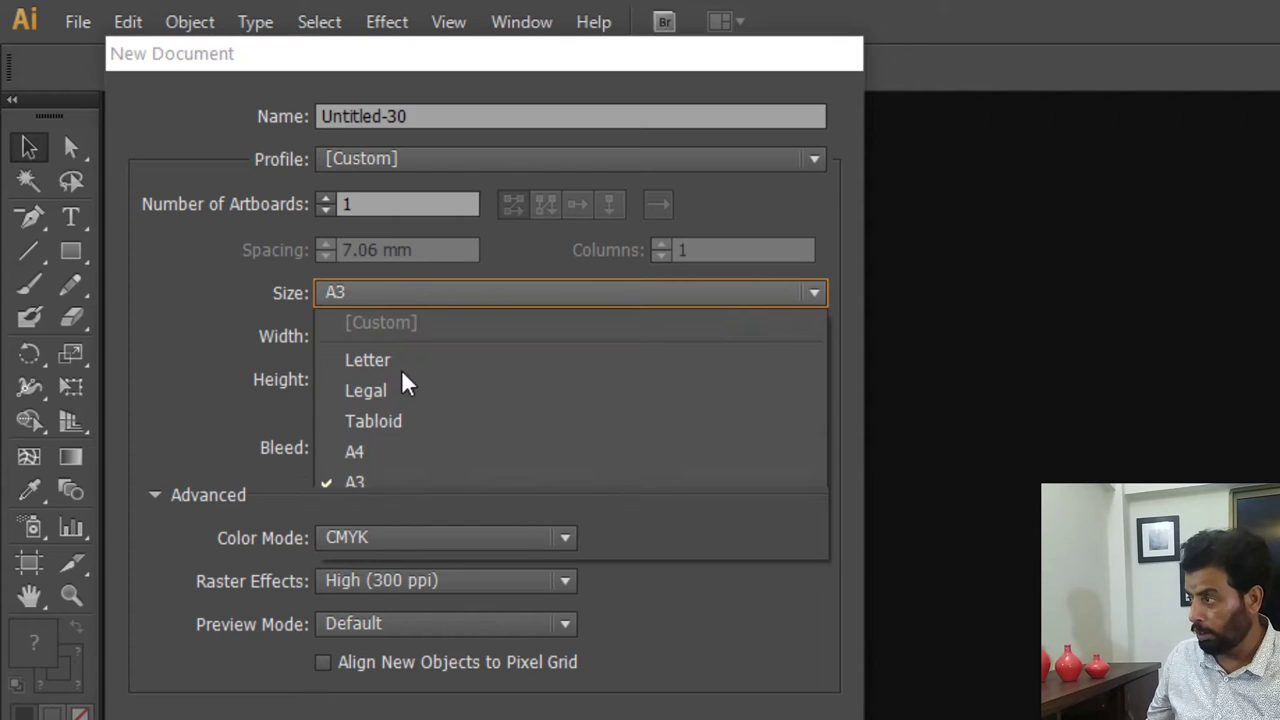
click(395, 510)
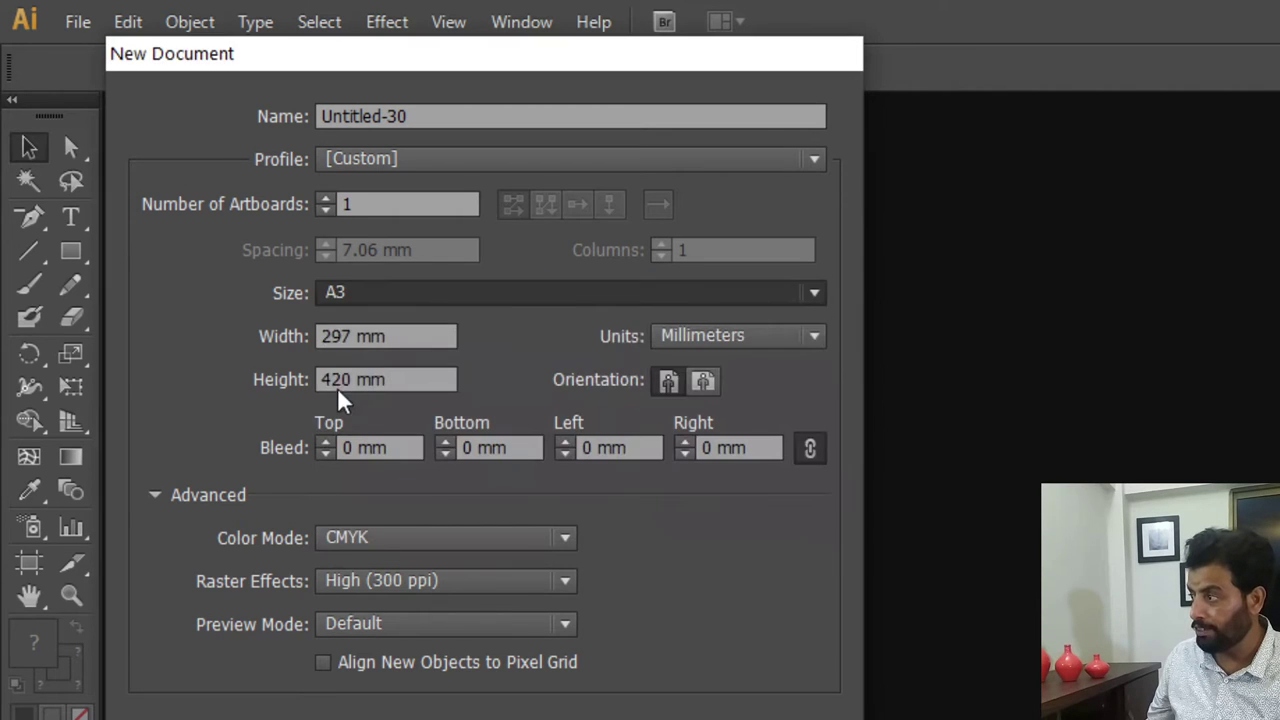
click(420, 292)
click(384, 360)
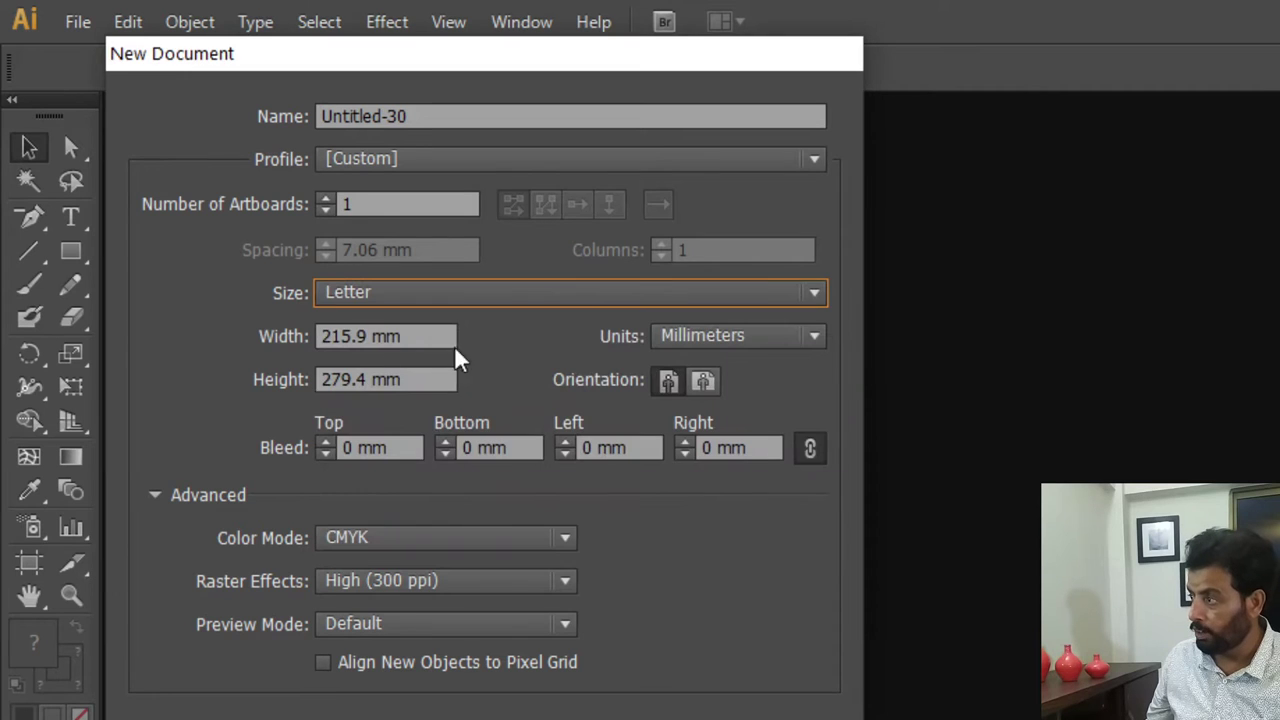
click(438, 296)
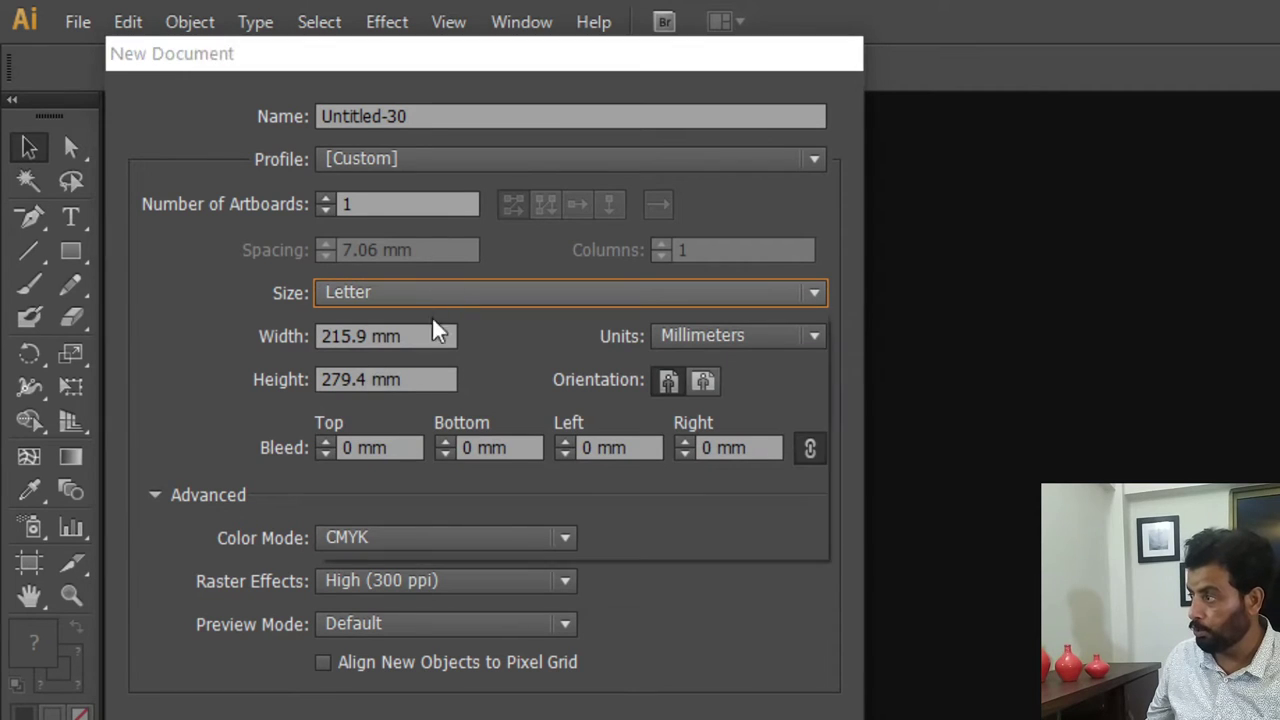
click(440, 451)
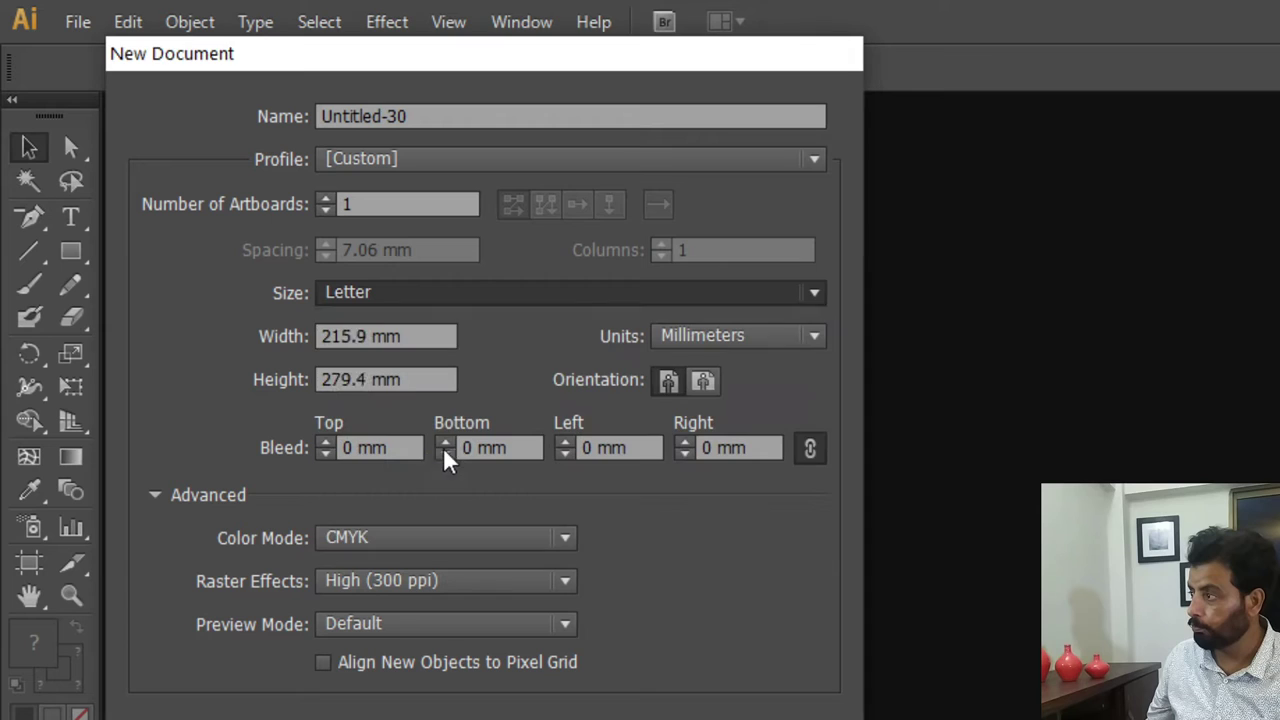
click(786, 337)
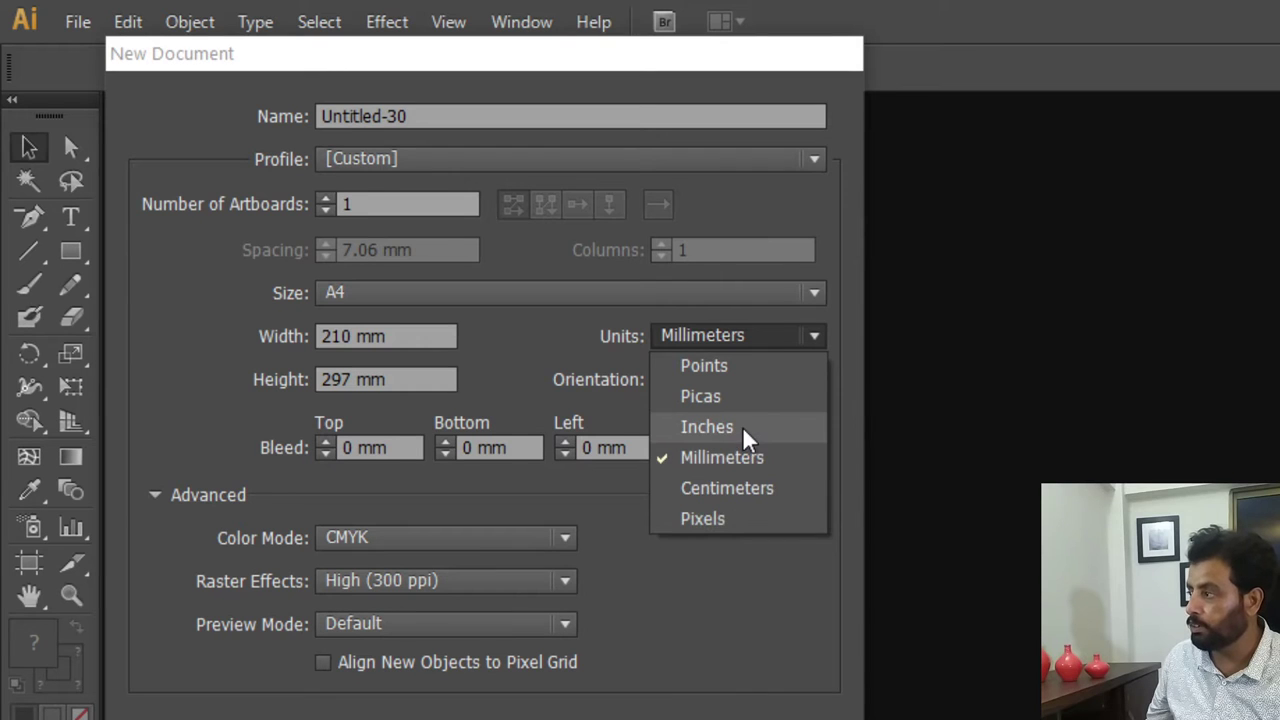
key(Escape)
key(Up)
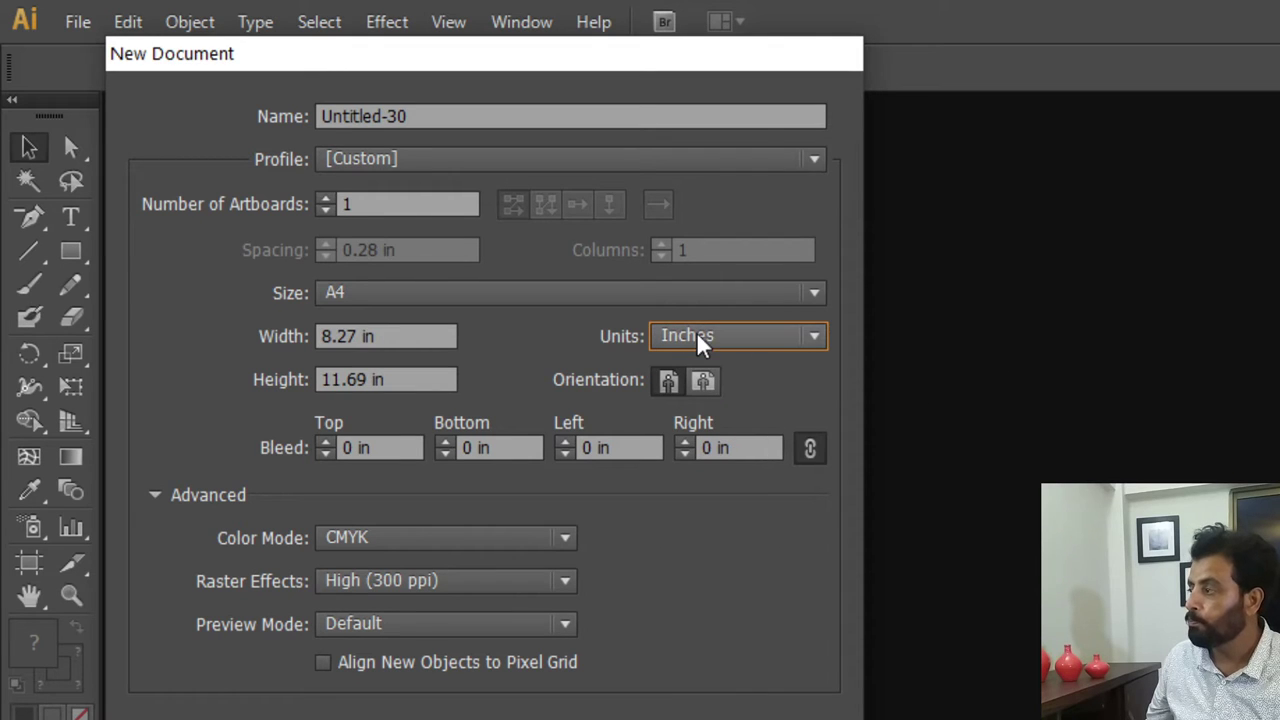
click(683, 339)
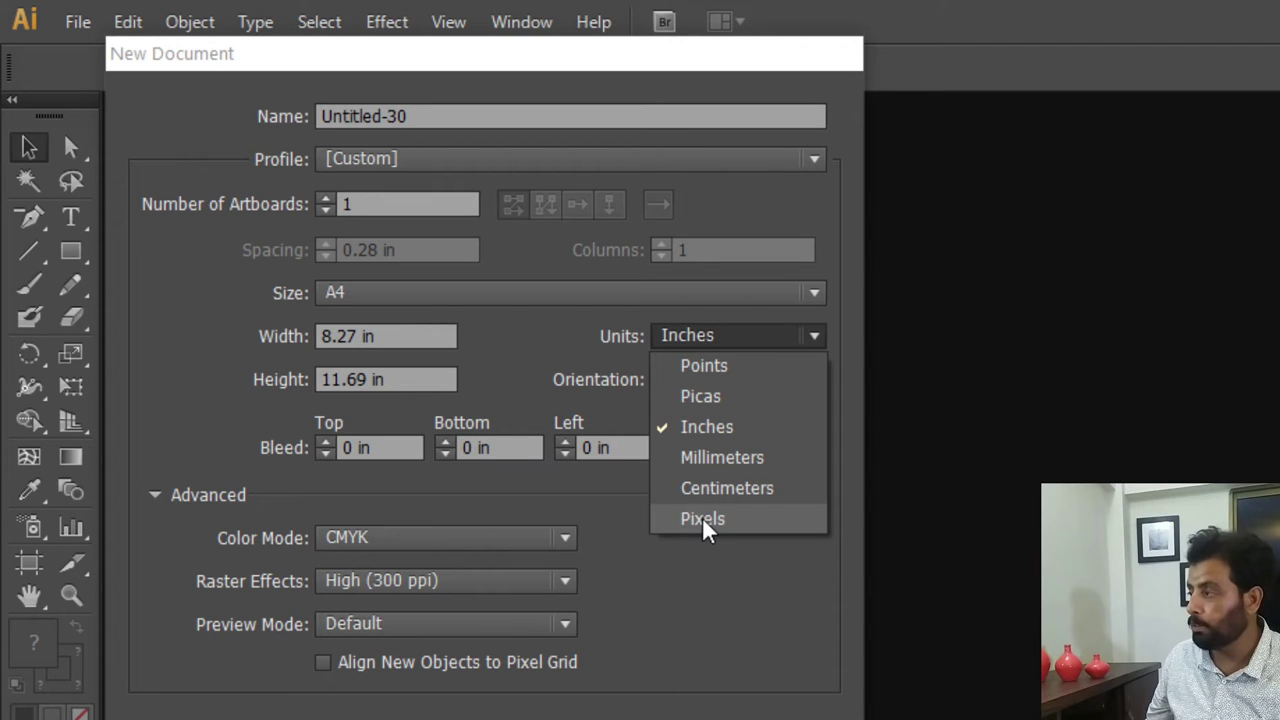
click(716, 578)
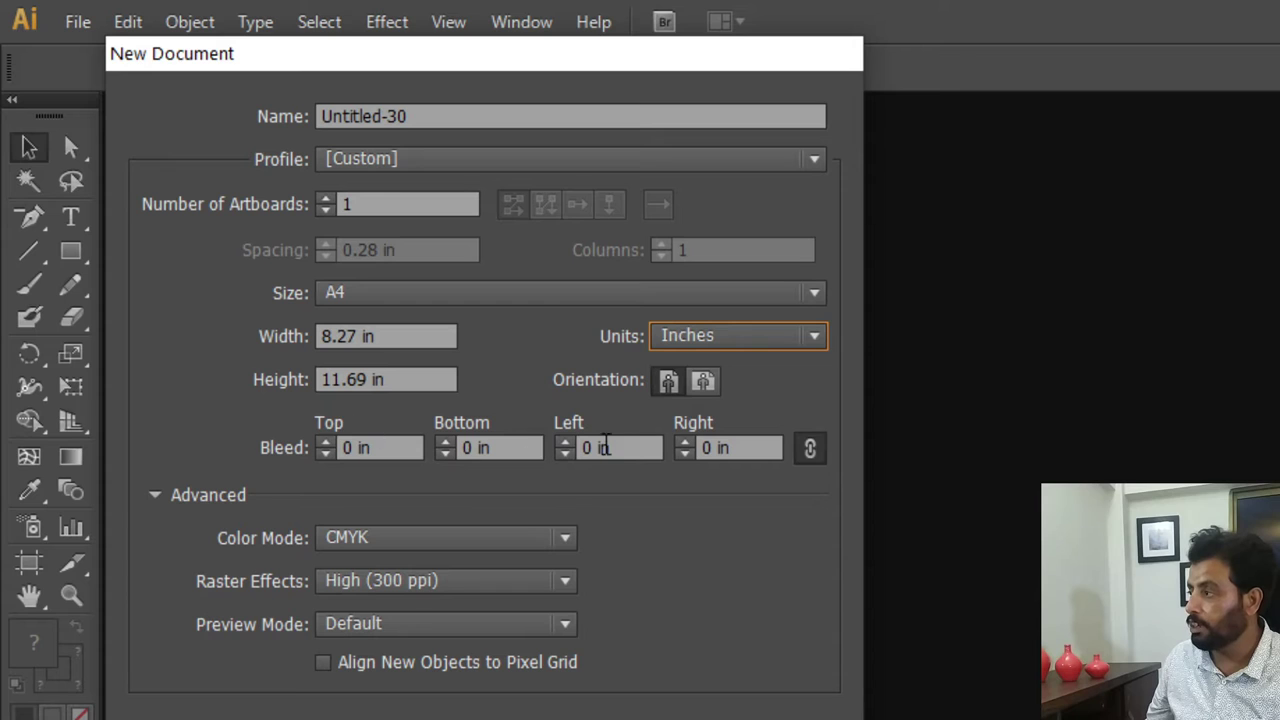
click(672, 381)
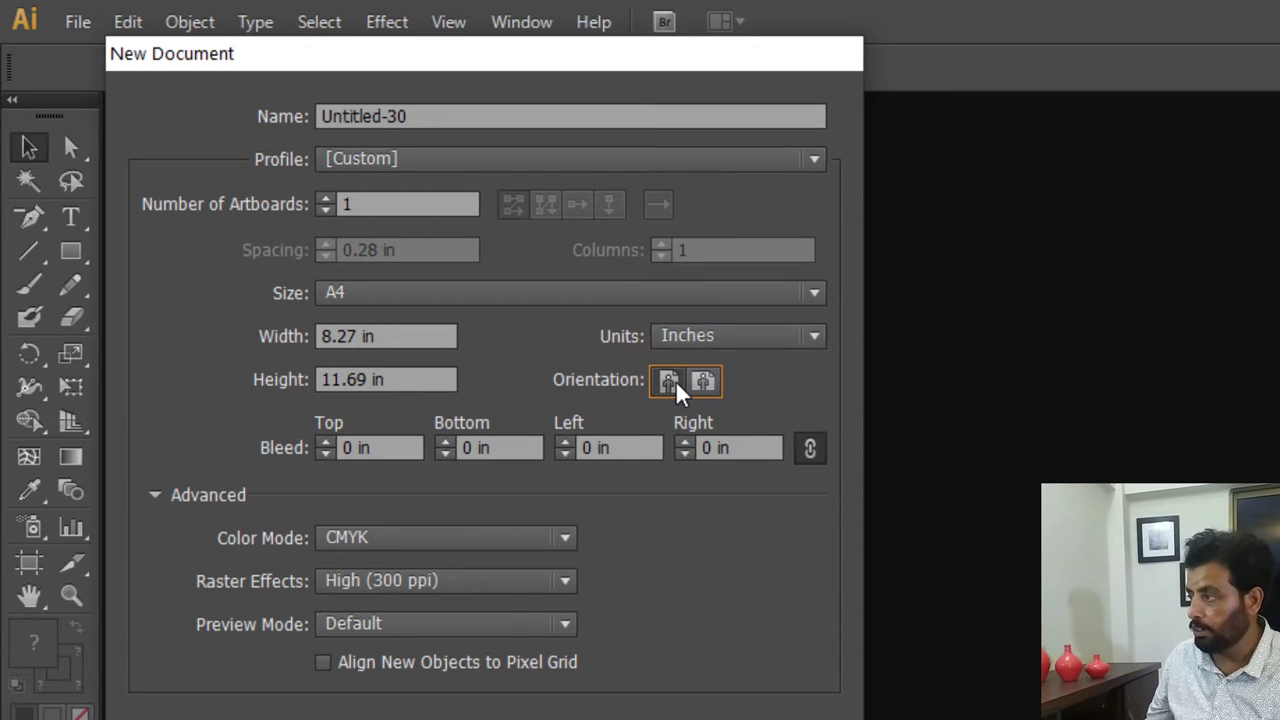
double_click(348, 447)
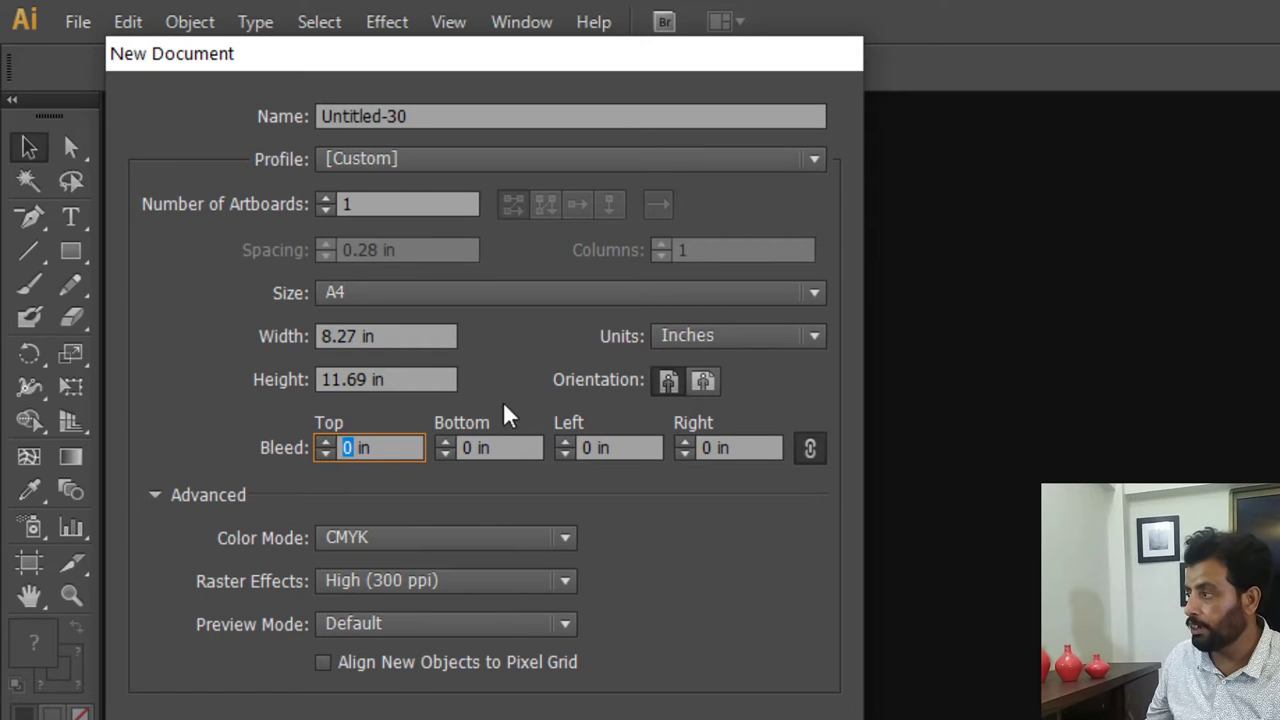
click(693, 334)
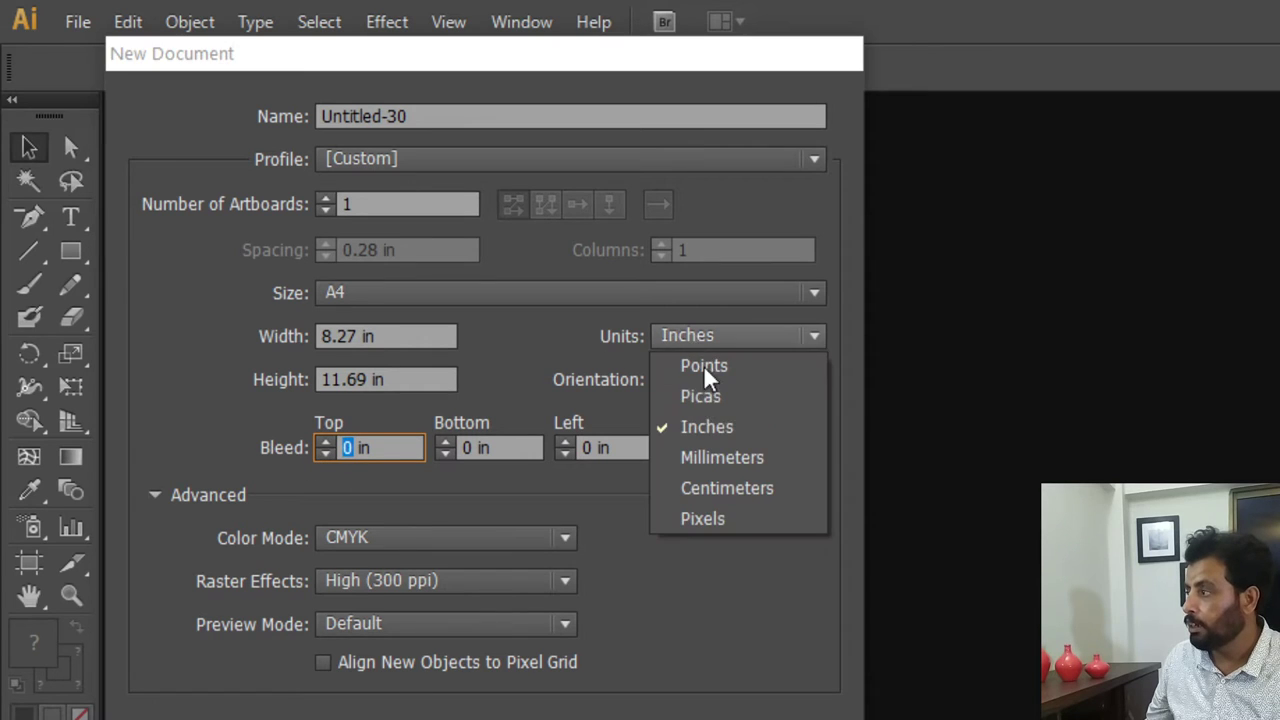
click(727, 458)
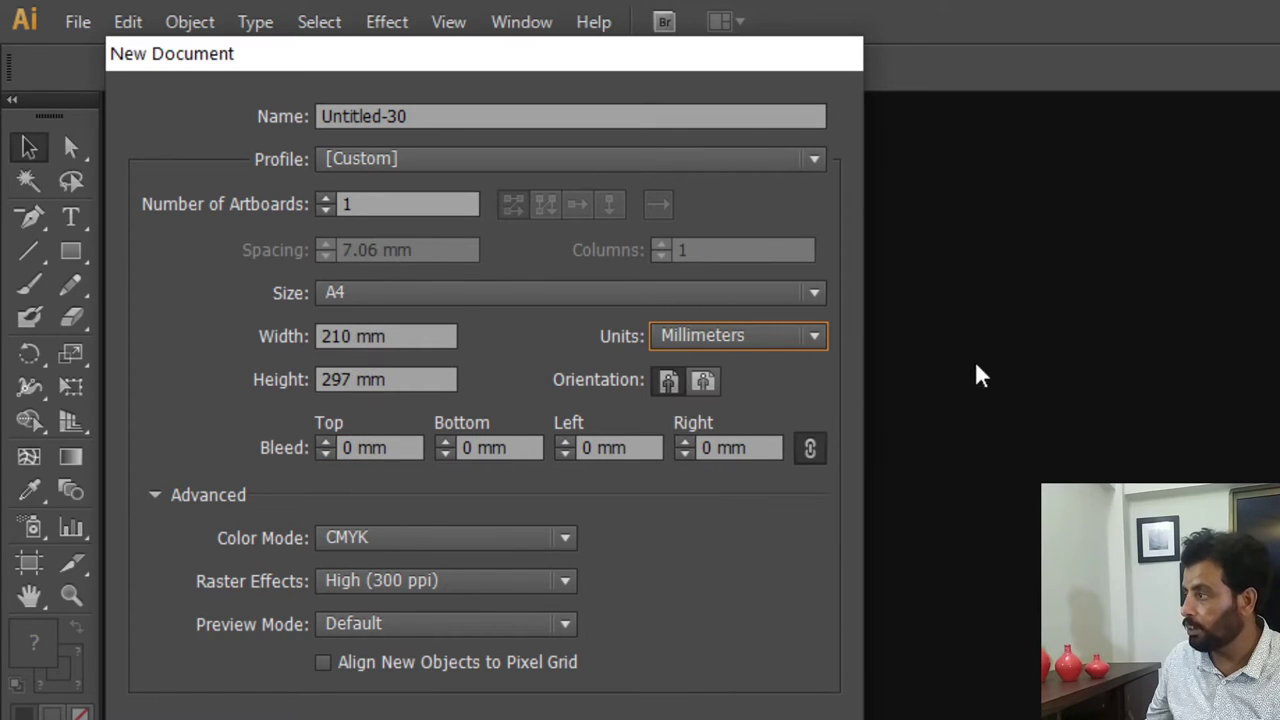
double_click(349, 447)
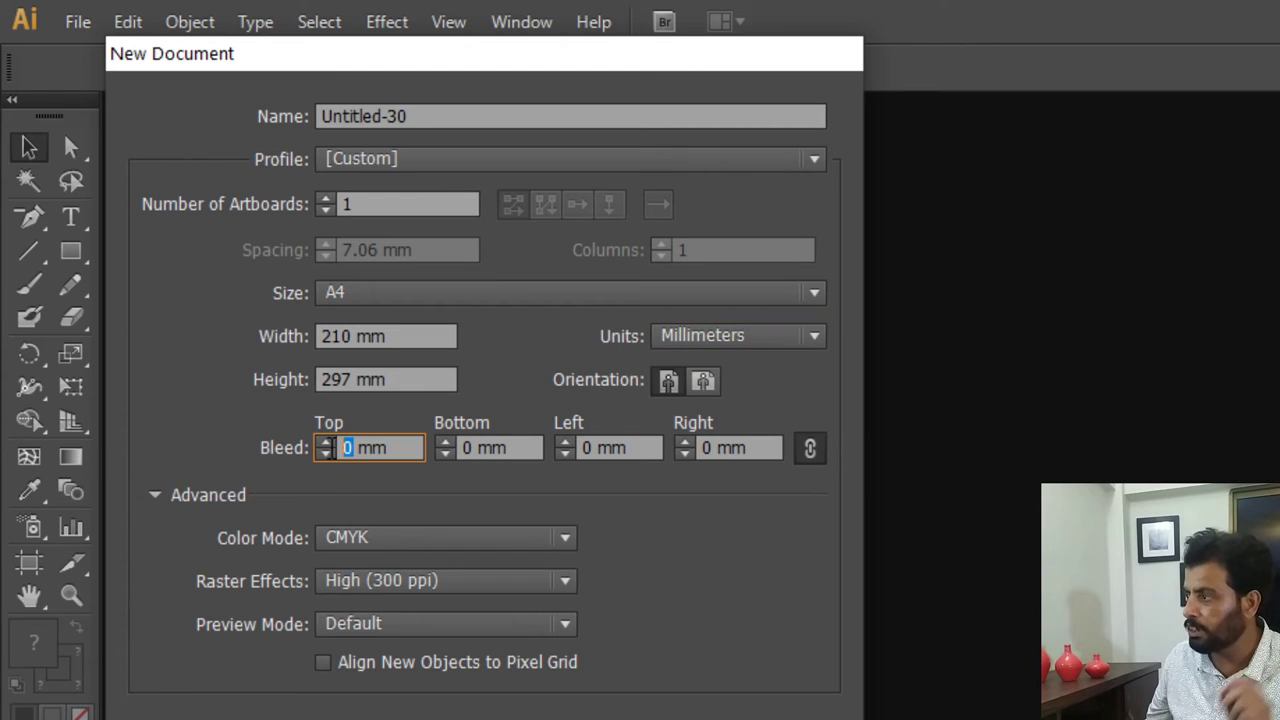
Raise the bleed to 2 mm on all sides and switch Color Mode to RGB.
click(325, 442)
text(2)
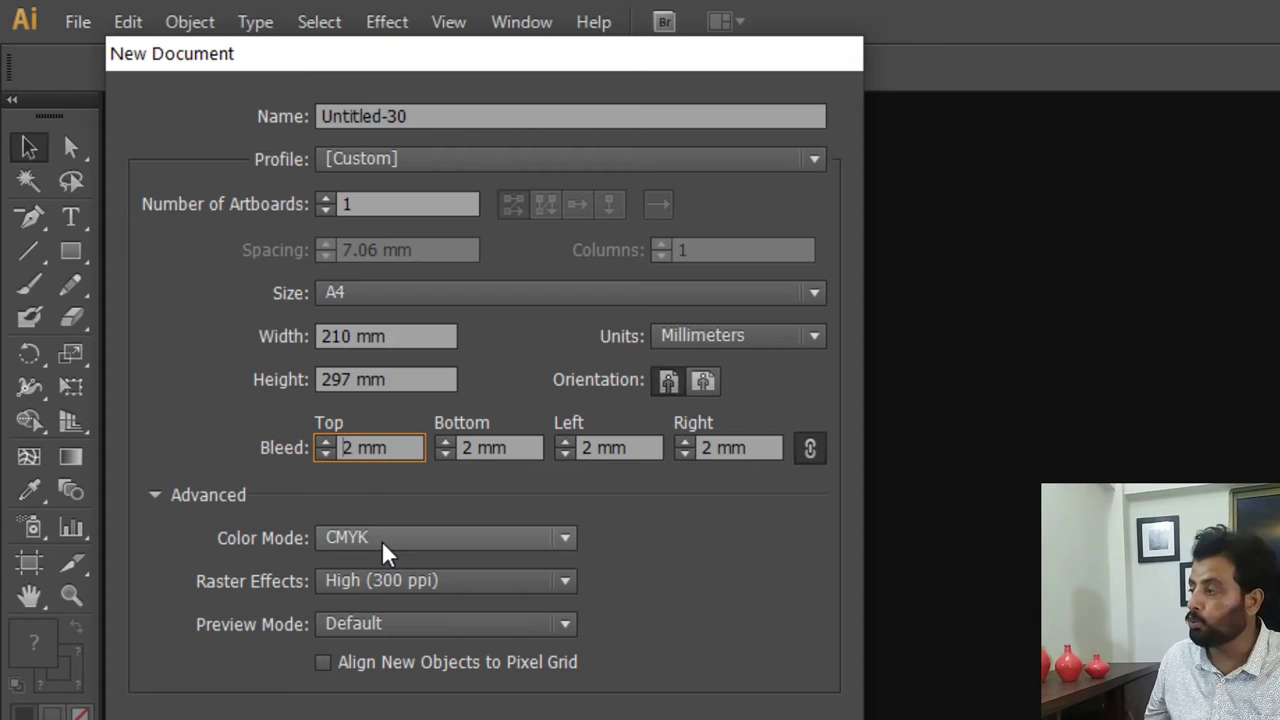
click(386, 552)
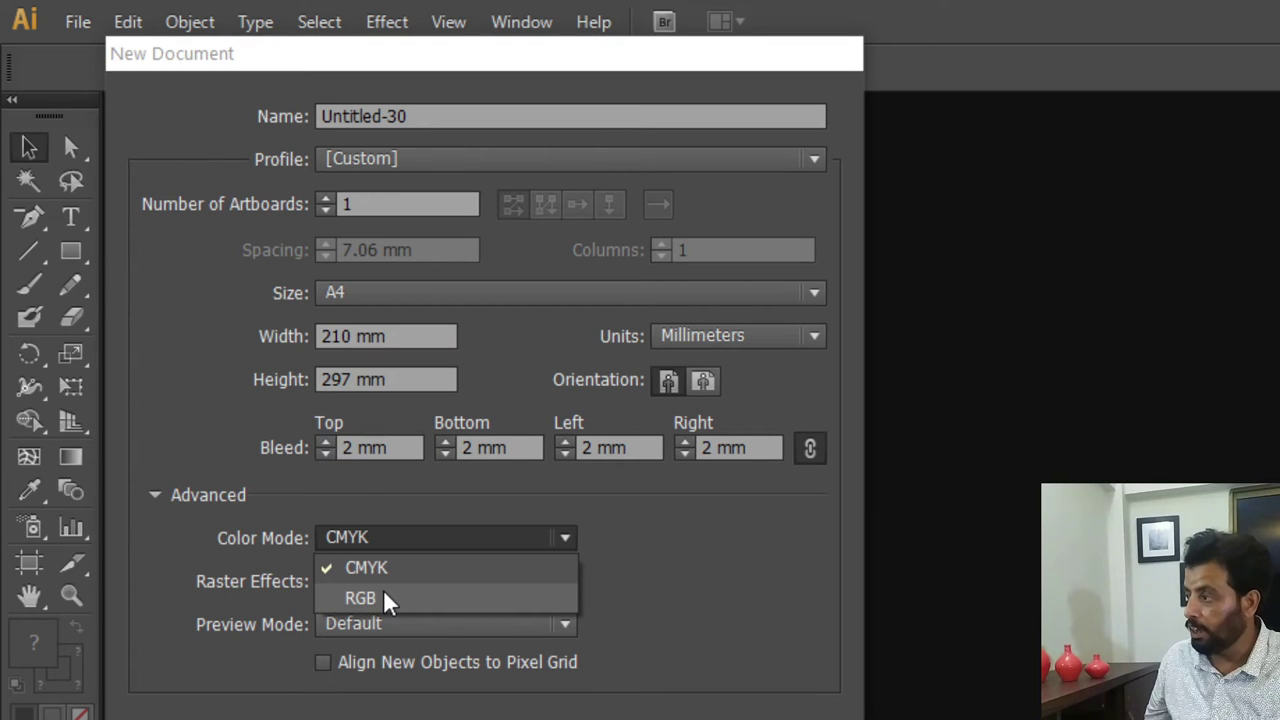
click(386, 600)
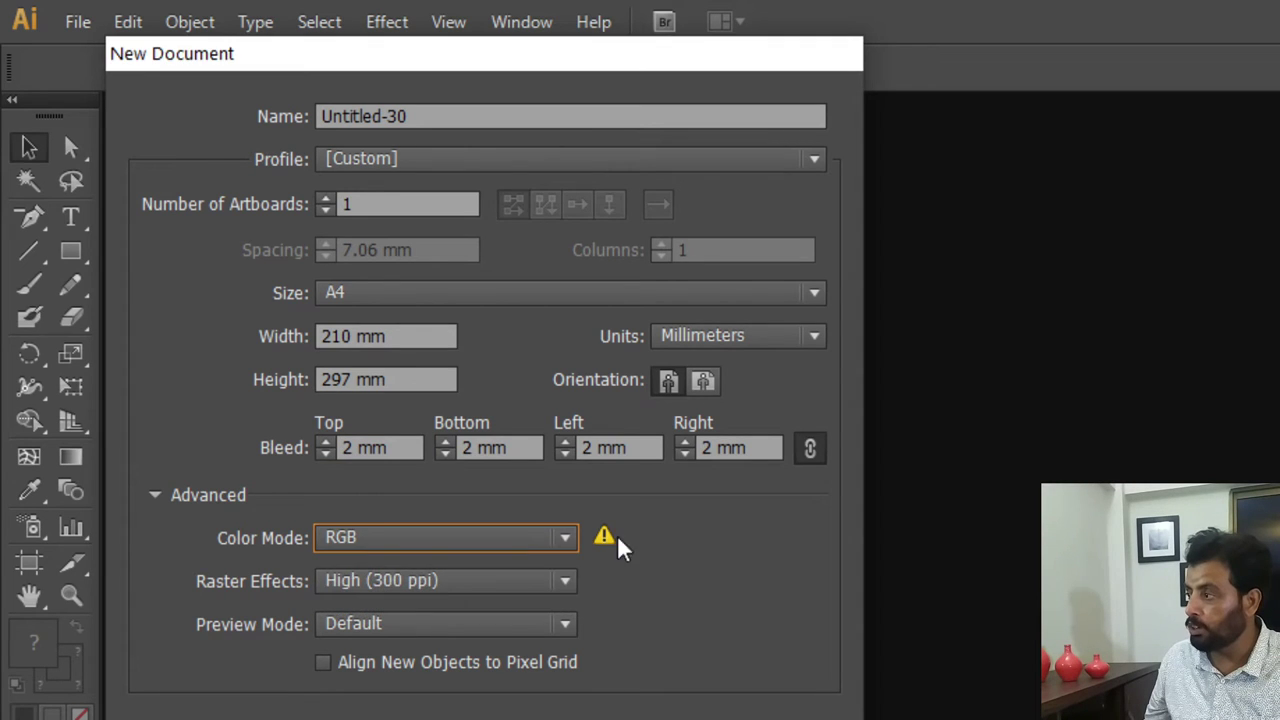
click(470, 540)
click(414, 600)
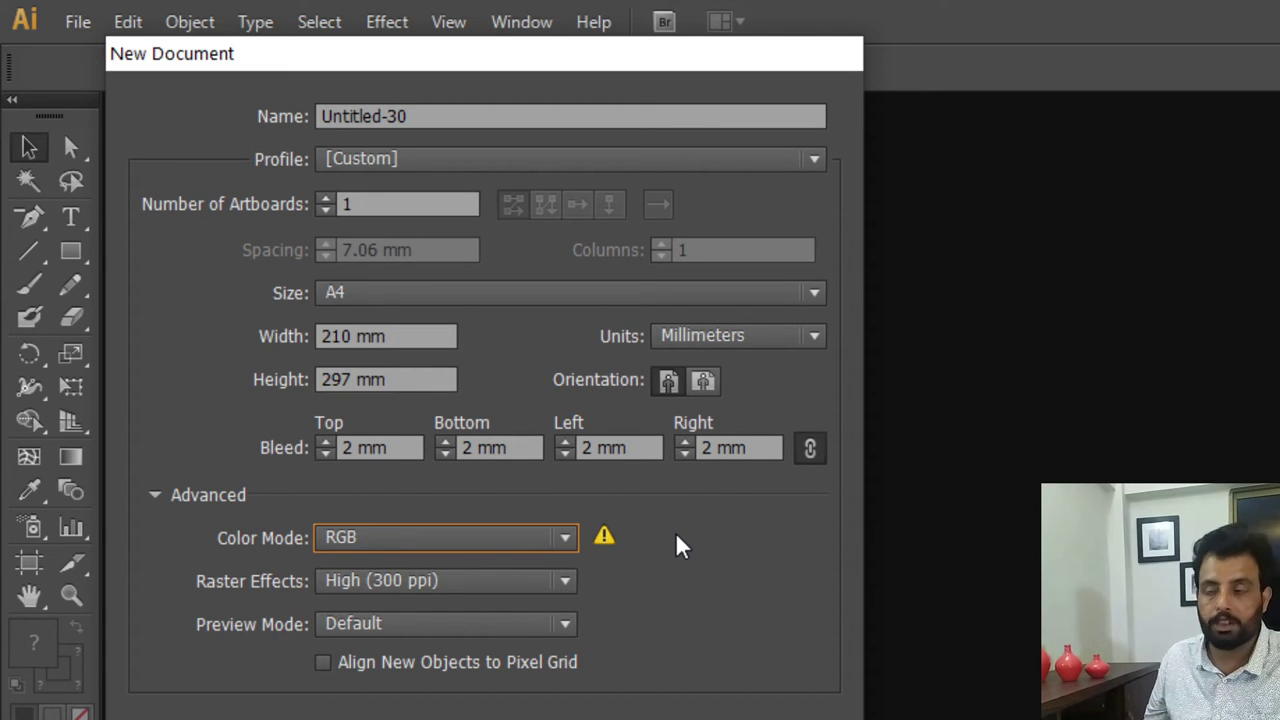
Switch Color Mode to CMYK and keep Preview Mode at Default.
click(518, 538)
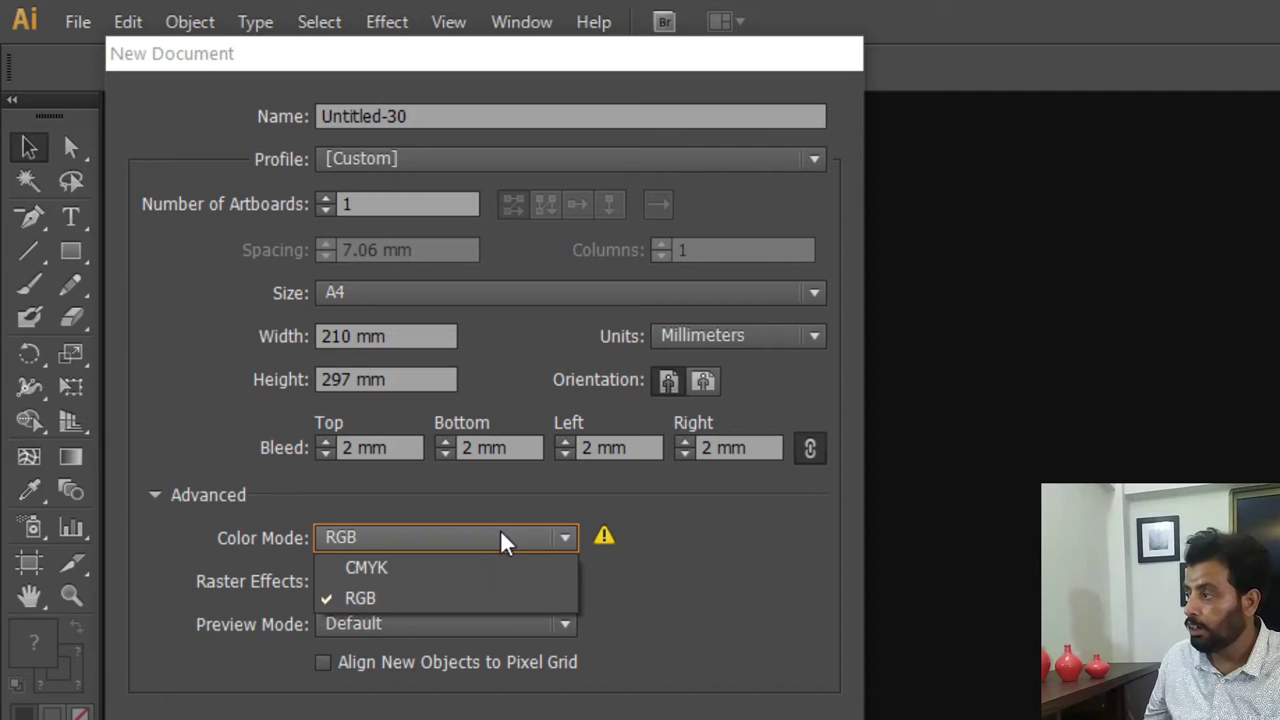
click(435, 570)
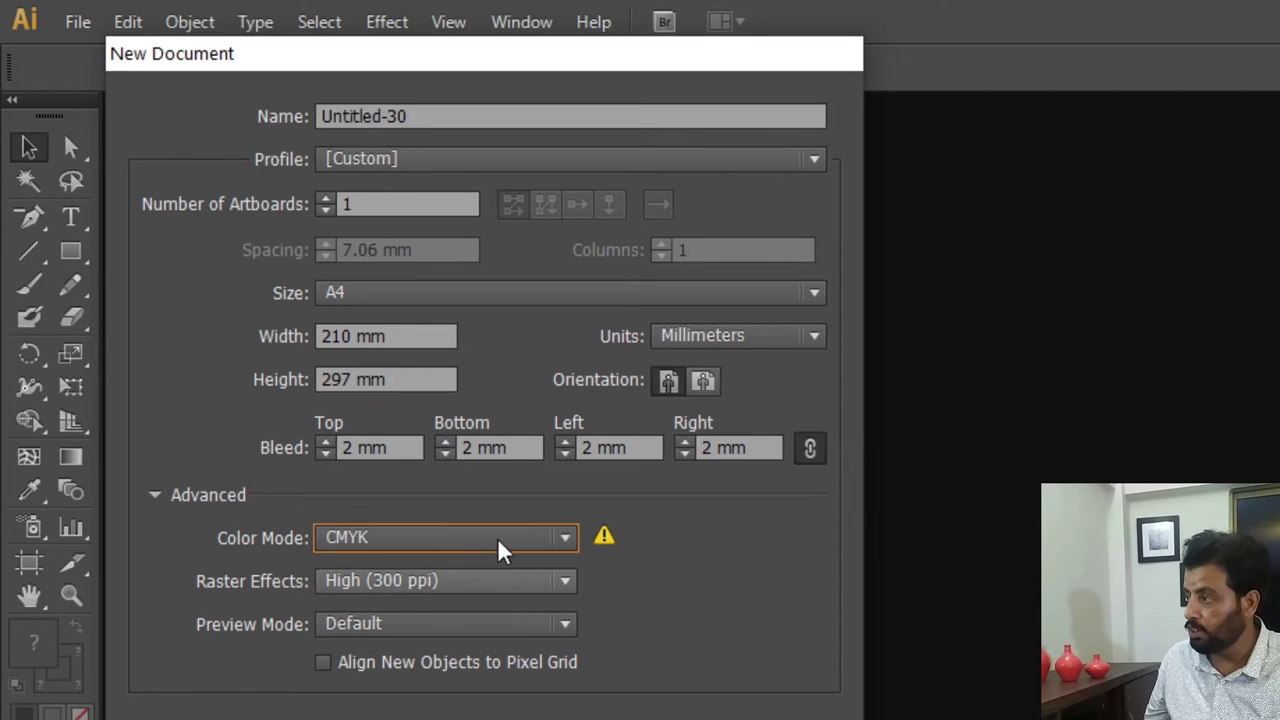
click(478, 162)
key(Escape)
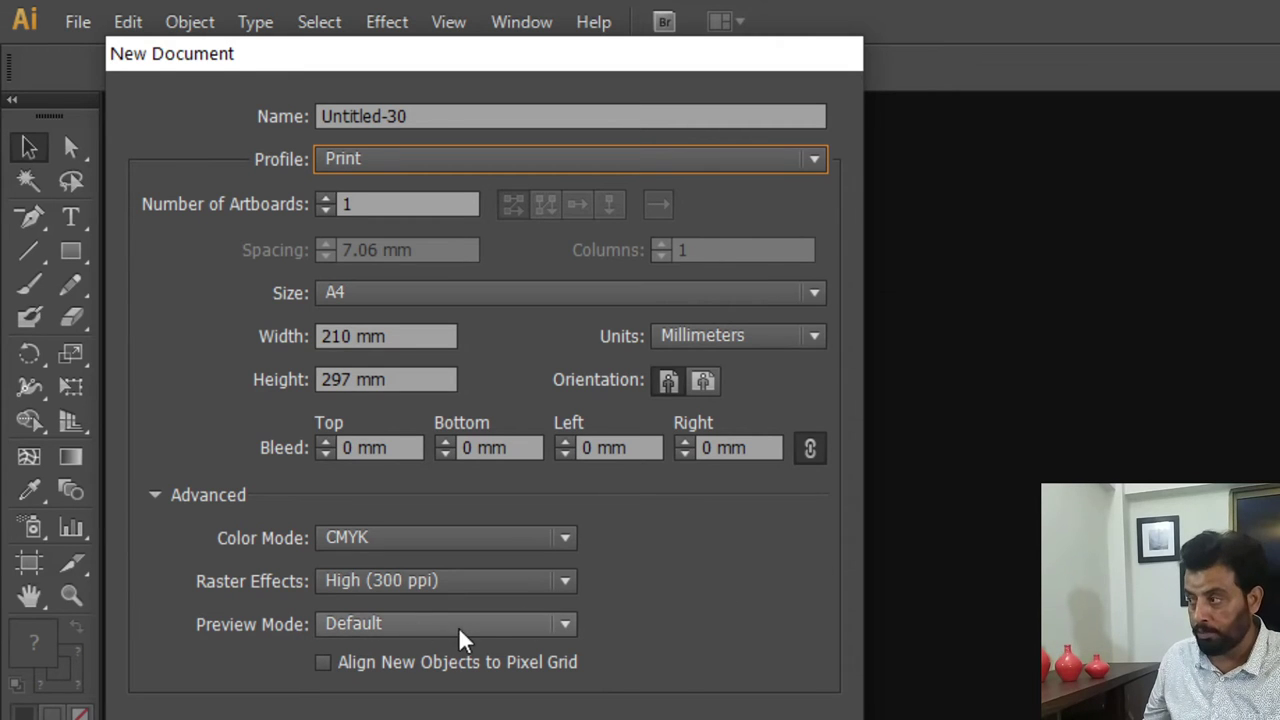
click(491, 630)
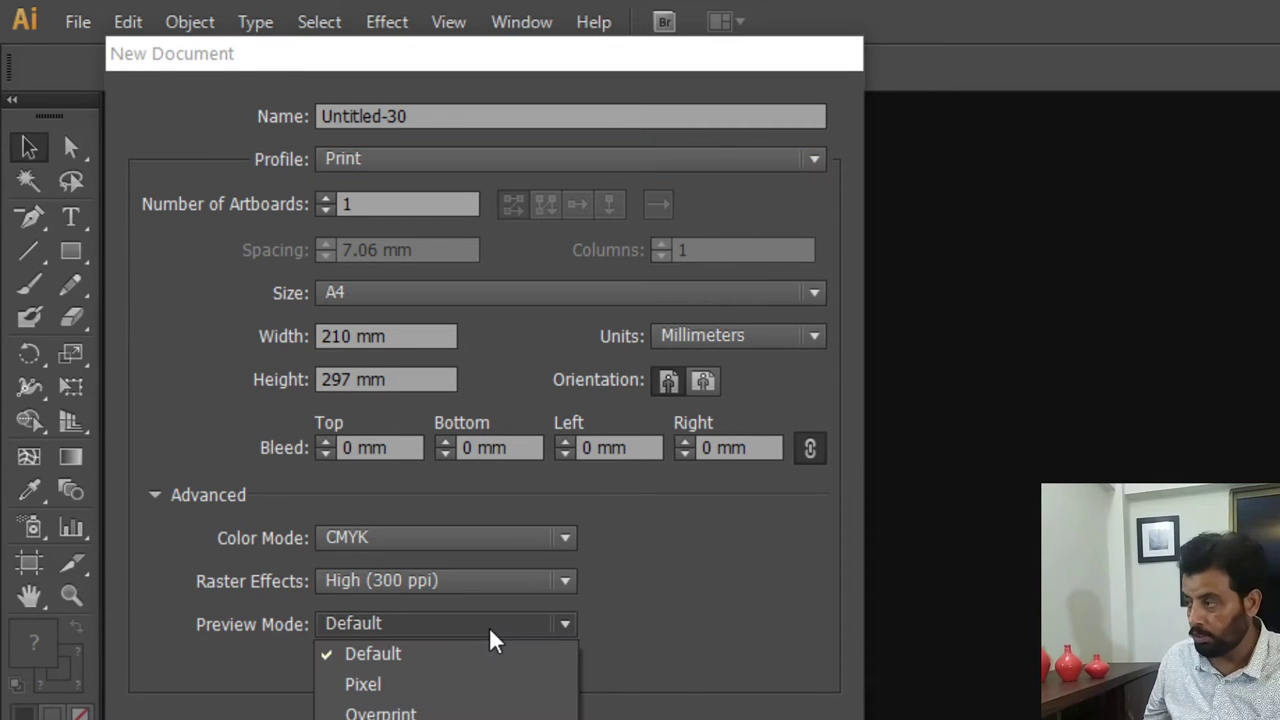
click(563, 658)
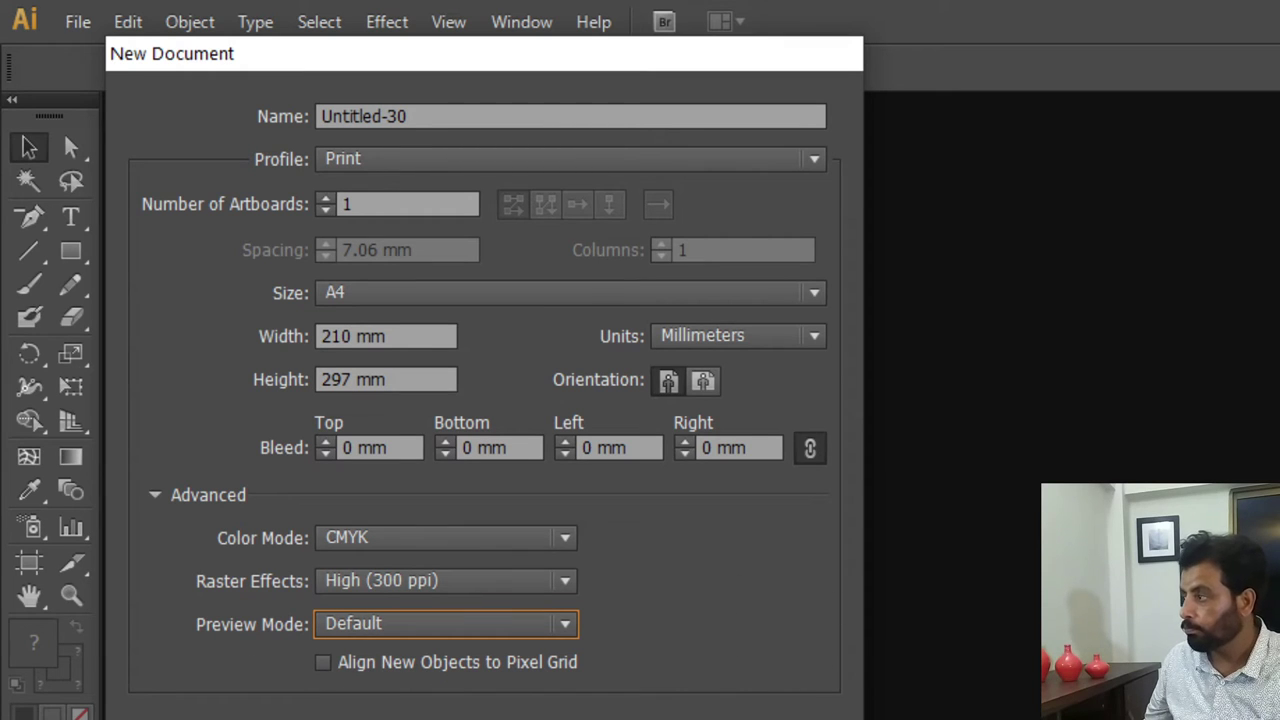
Raise the Top Bleed to 2 mm, applying it to all four sides.
click(360, 447)
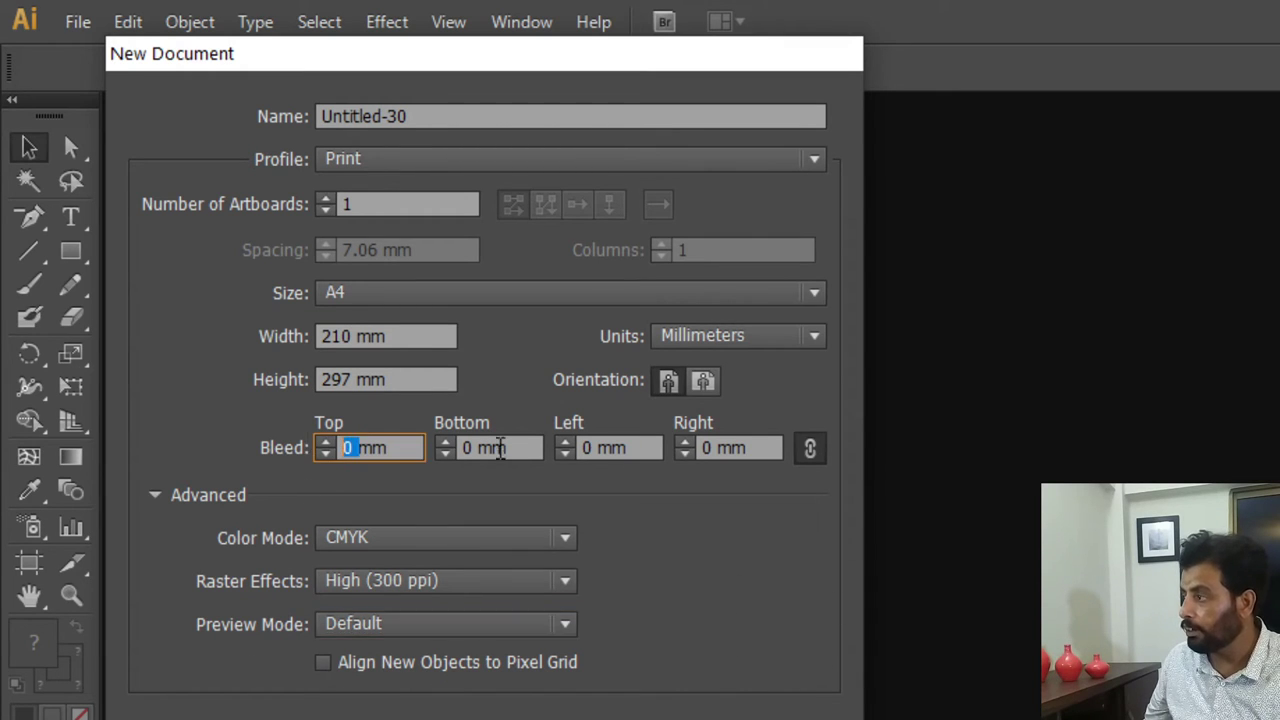
click(327, 443)
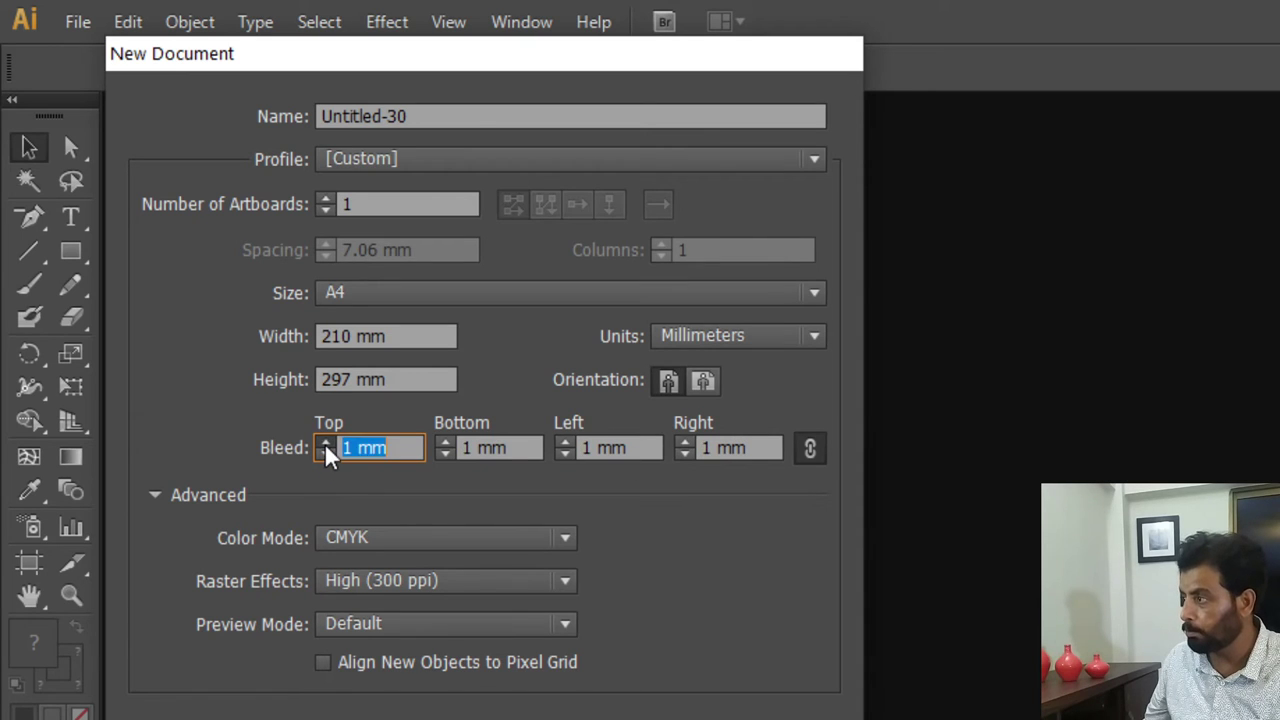
click(327, 443)
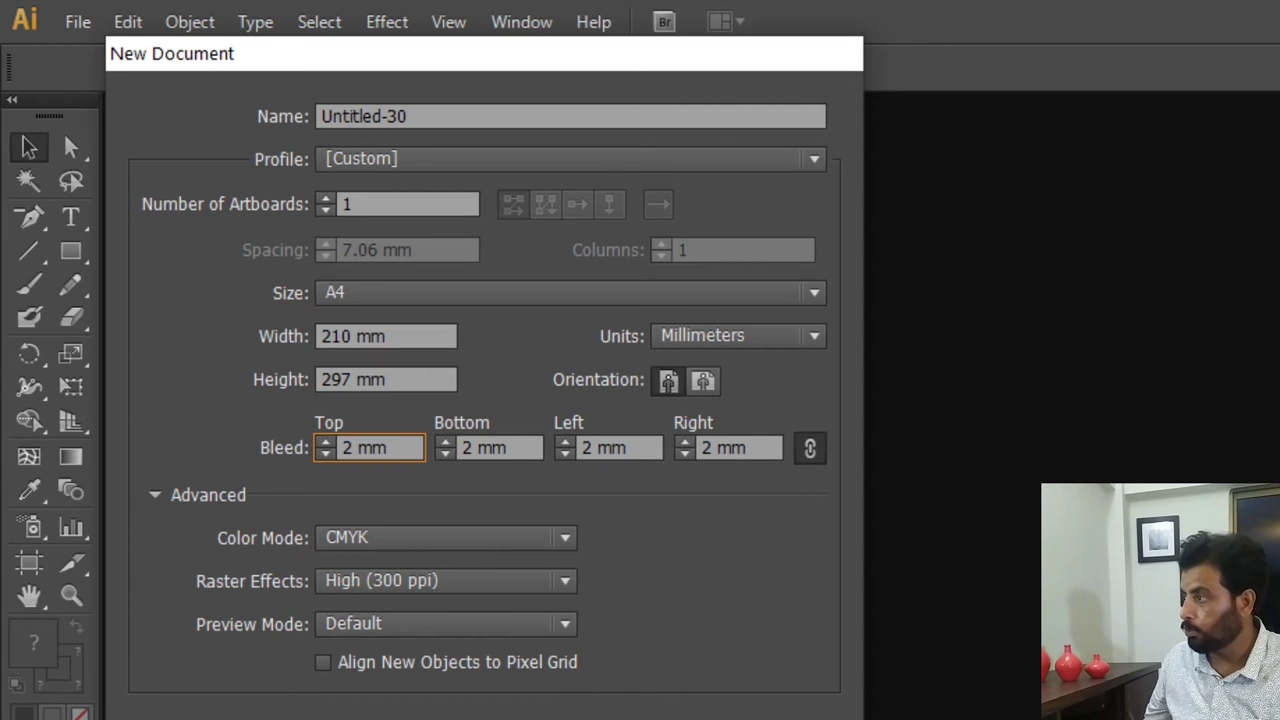
Accept the settings to create the single-page A4 CMYK document Untitled-30.
key(Return)
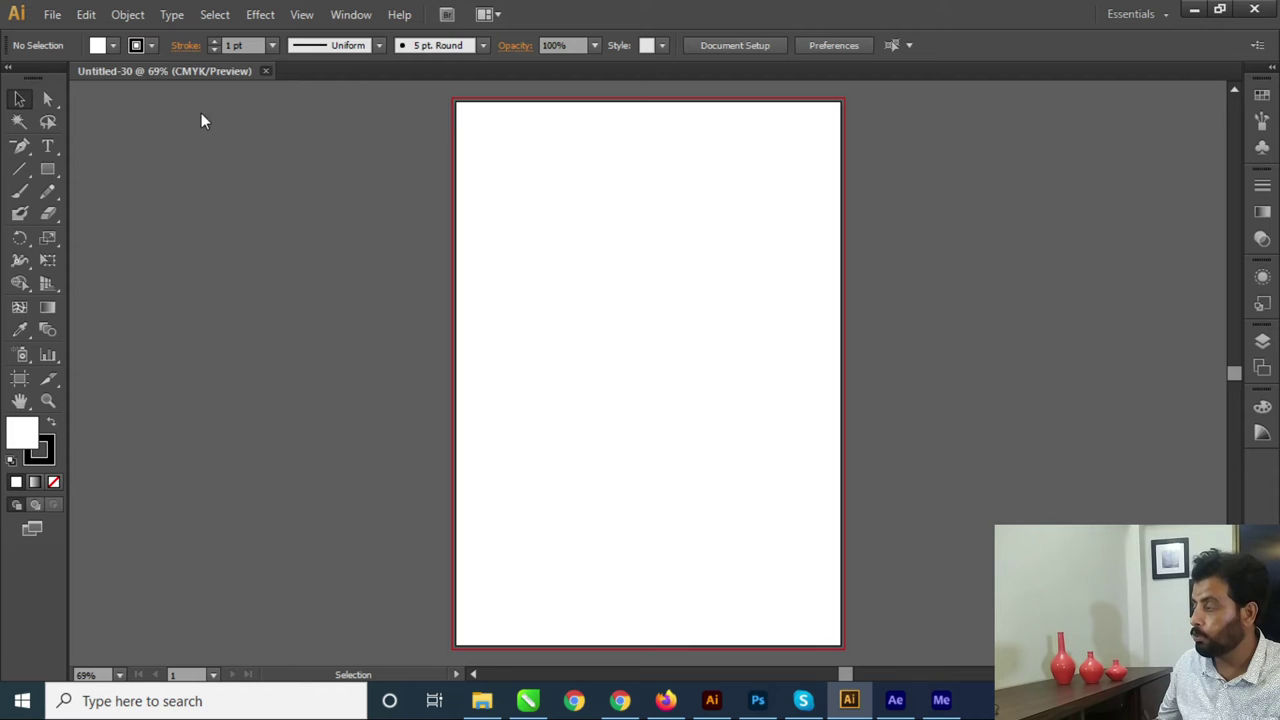
Close Untitled-30 and start a new document with 6 artboards.
key(ctrl+w)
click(45, 18)
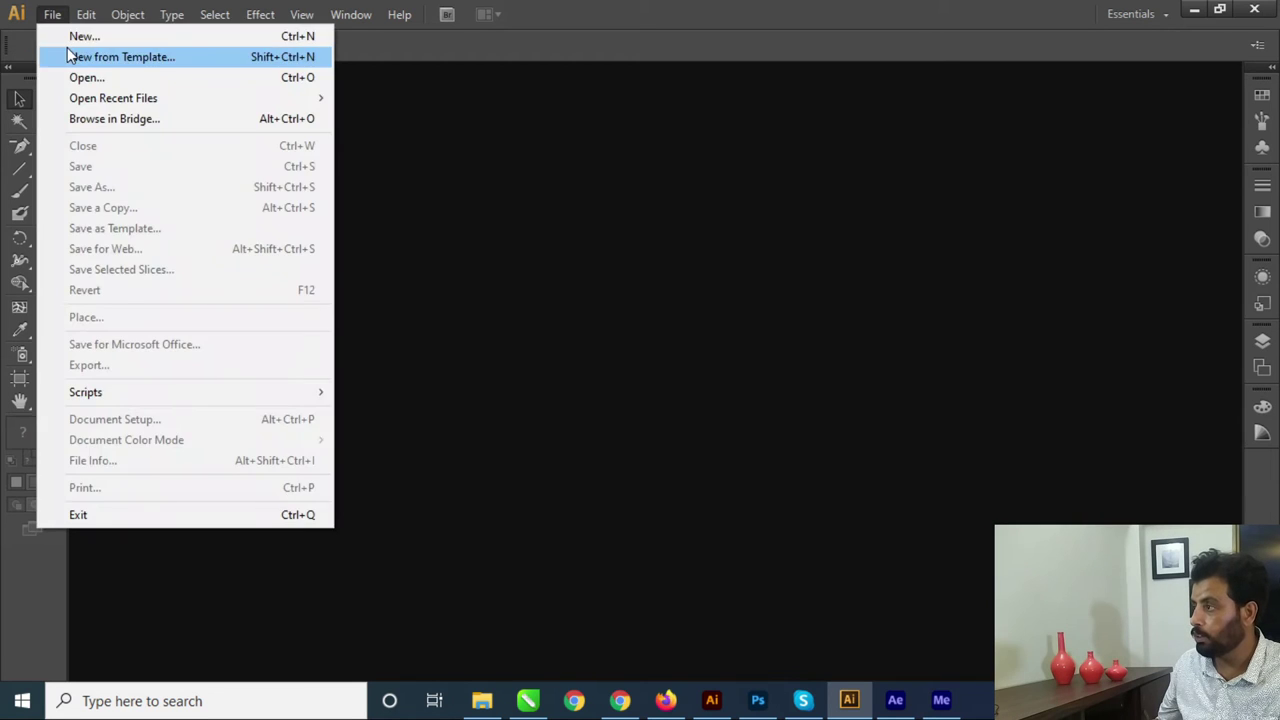
click(71, 37)
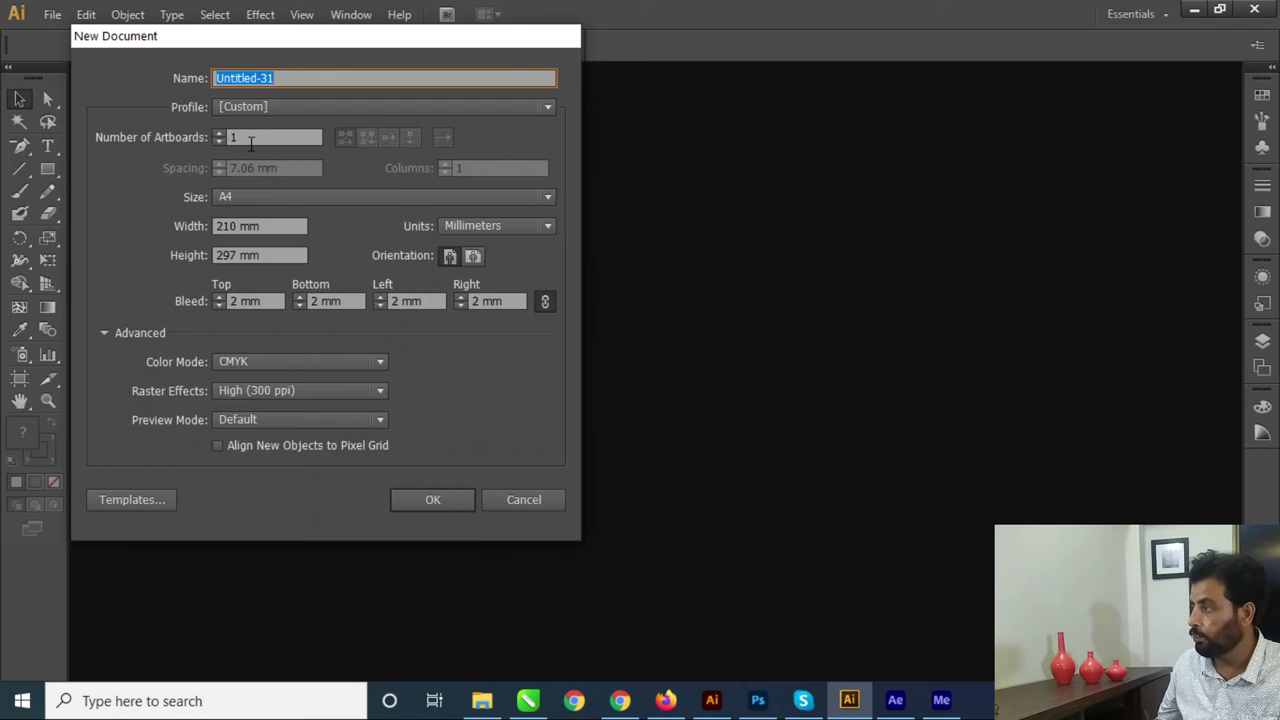
double_click(247, 140)
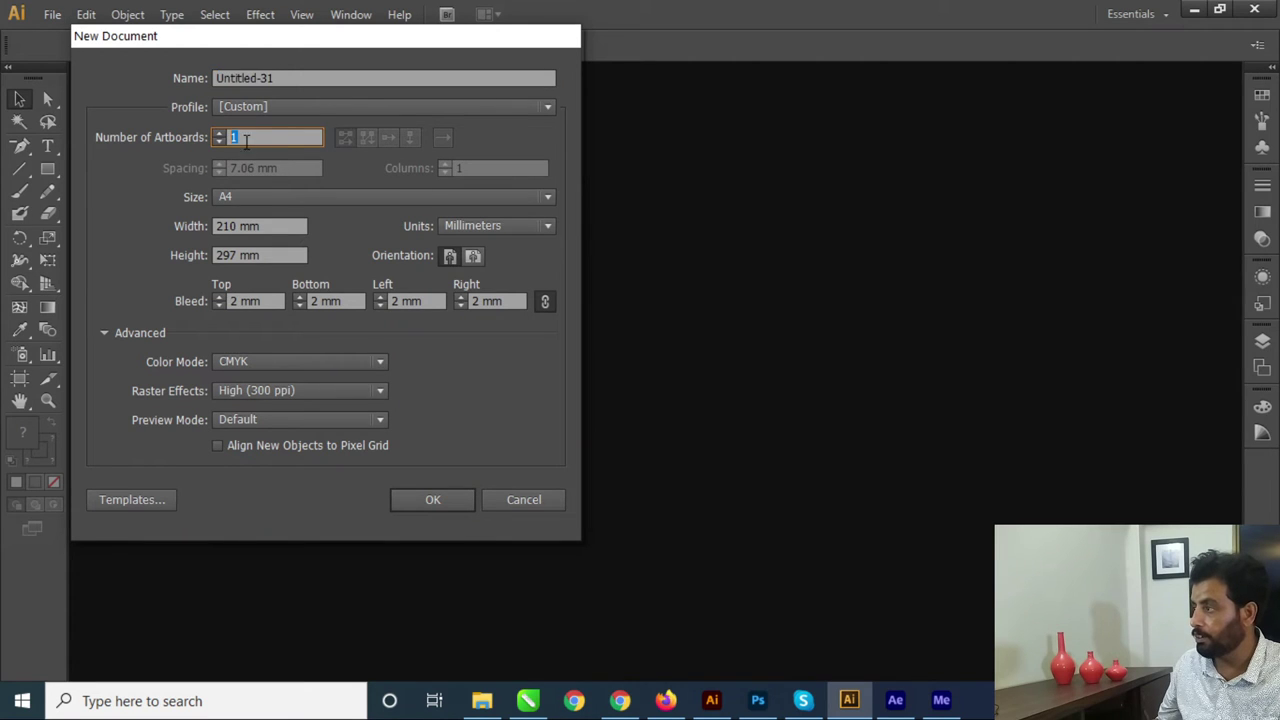
text(6)
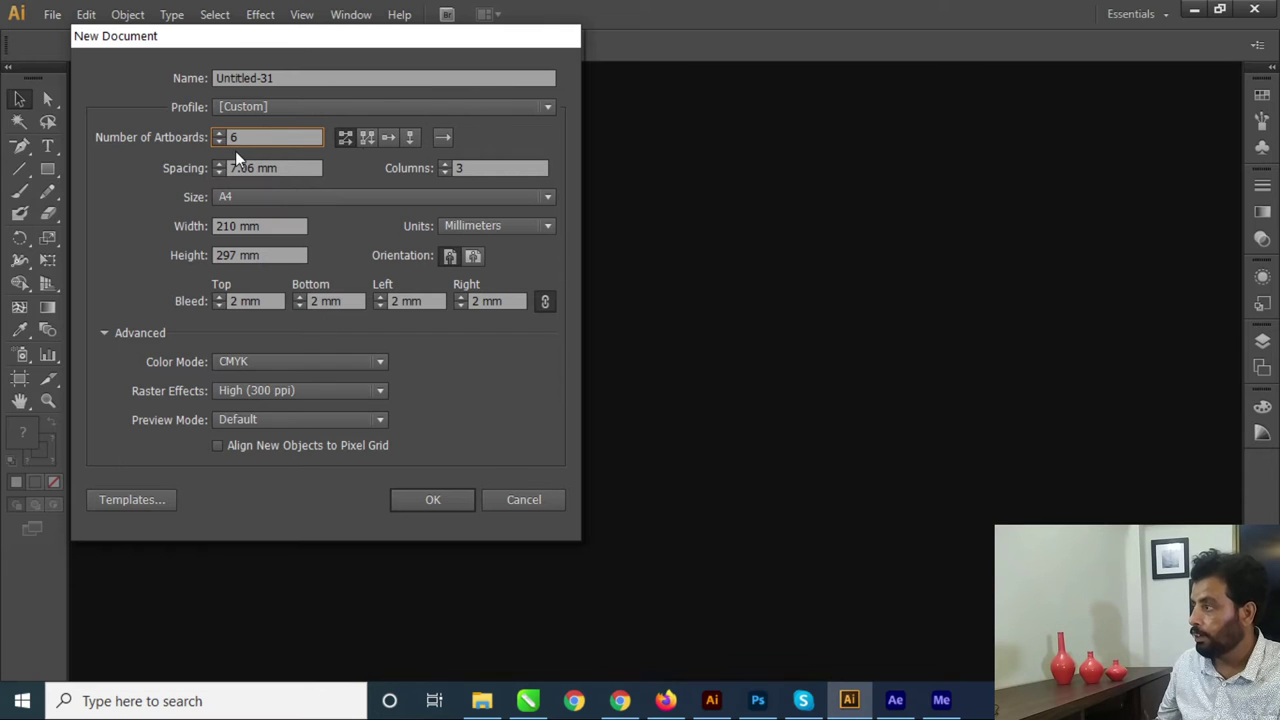
double_click(238, 140)
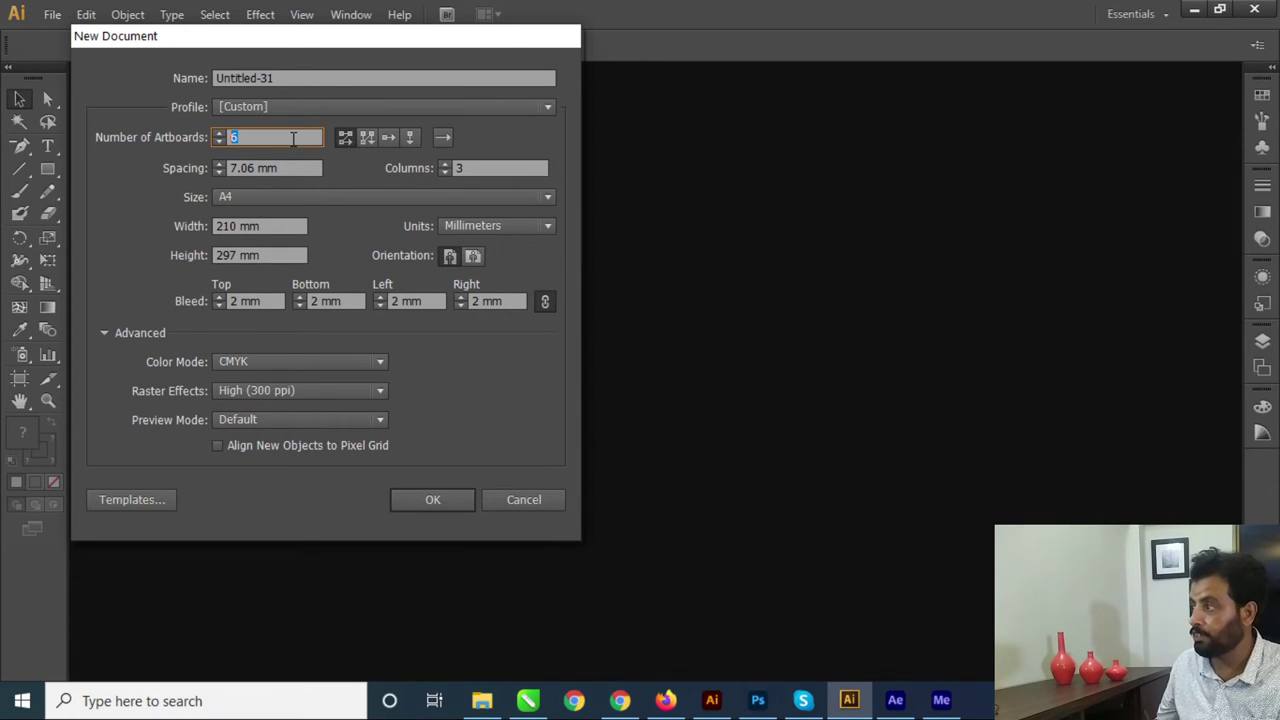
Lay out the artboards Grid by Row in 3 columns, create Untitled-31, then close it.
click(348, 139)
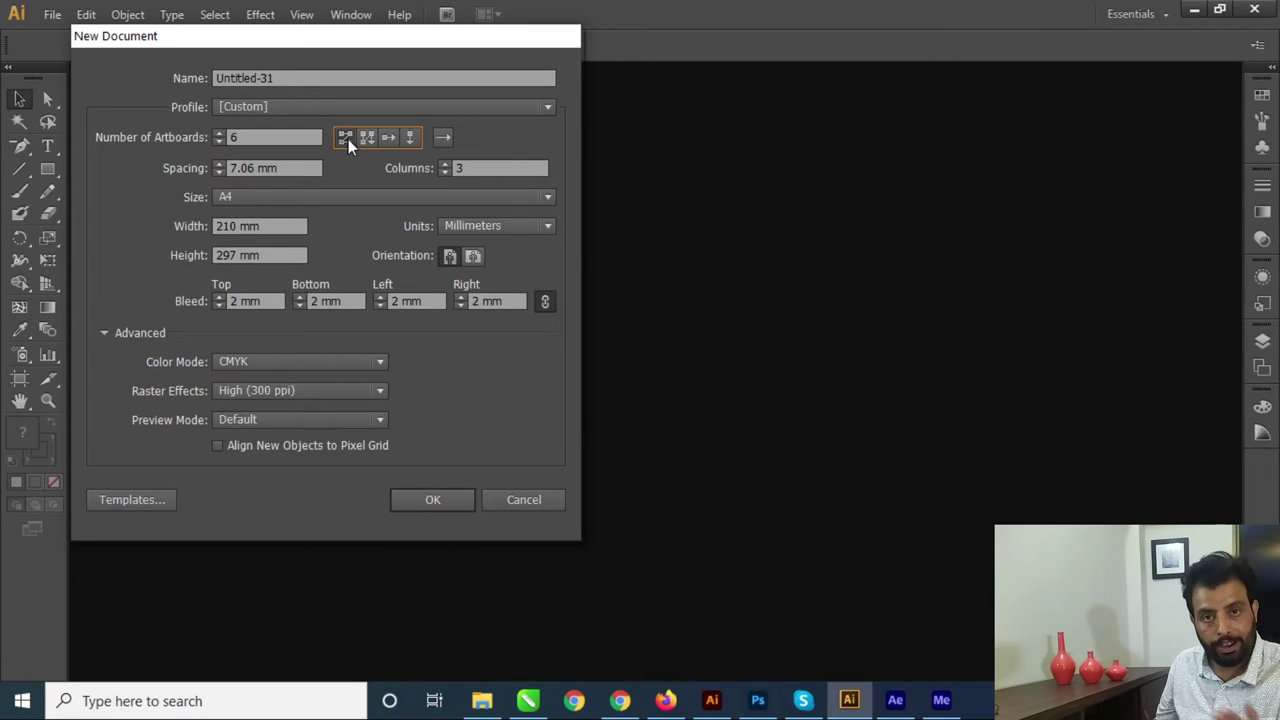
click(408, 168)
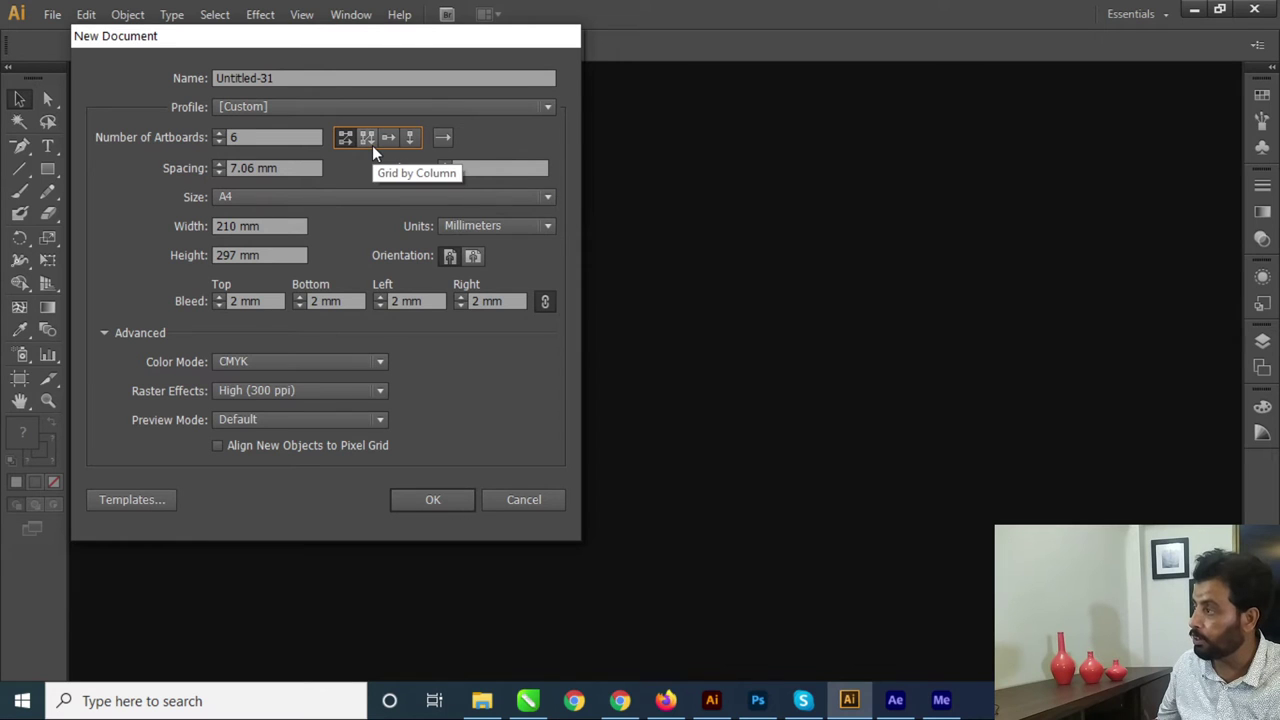
click(440, 171)
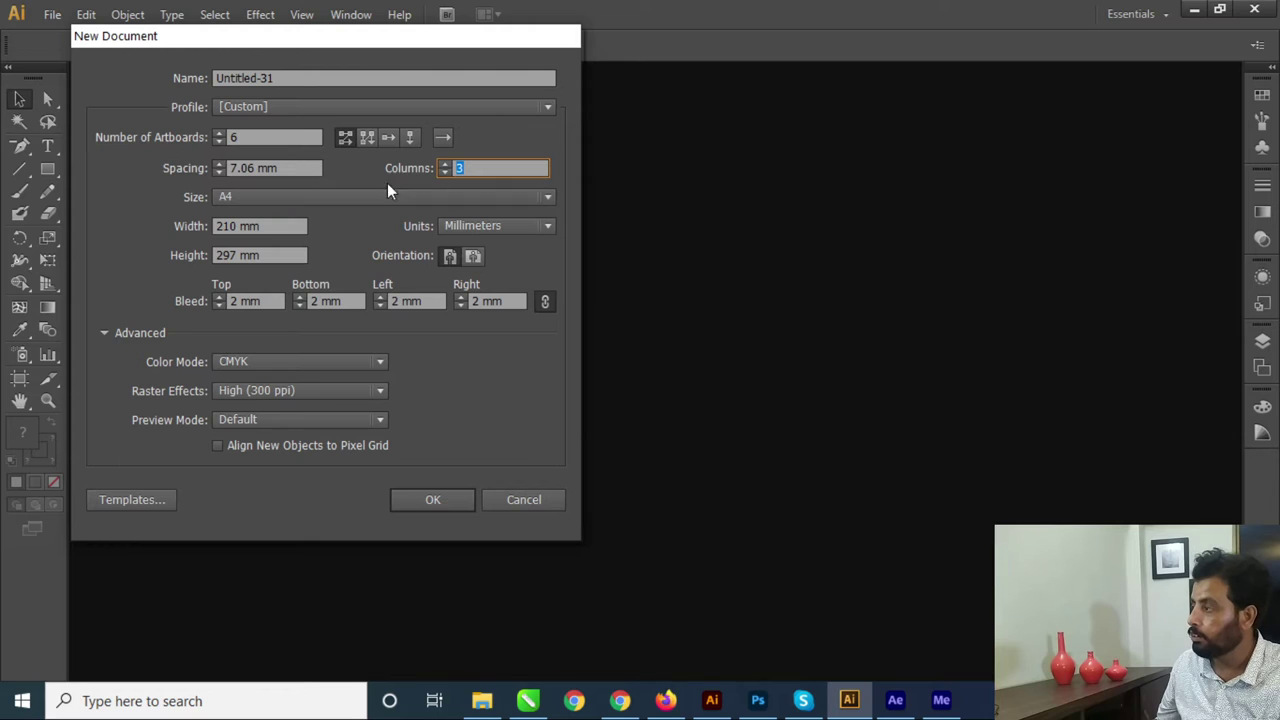
click(447, 497)
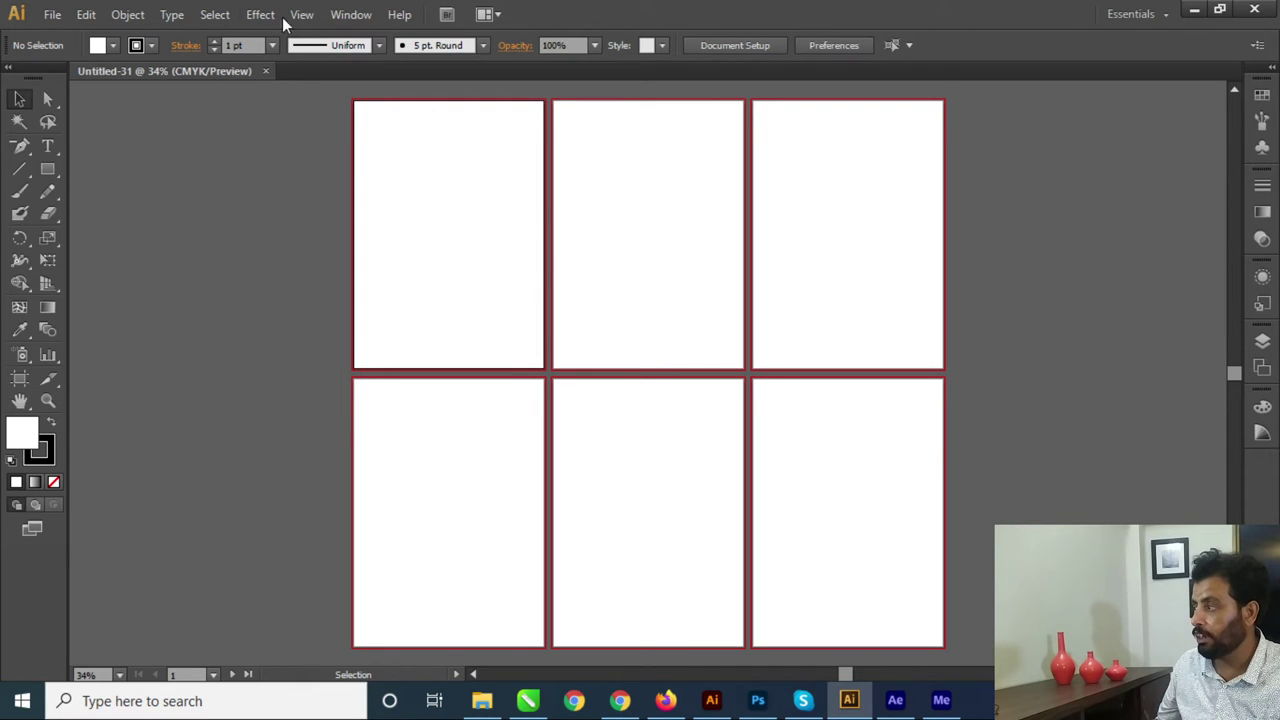
click(265, 71)
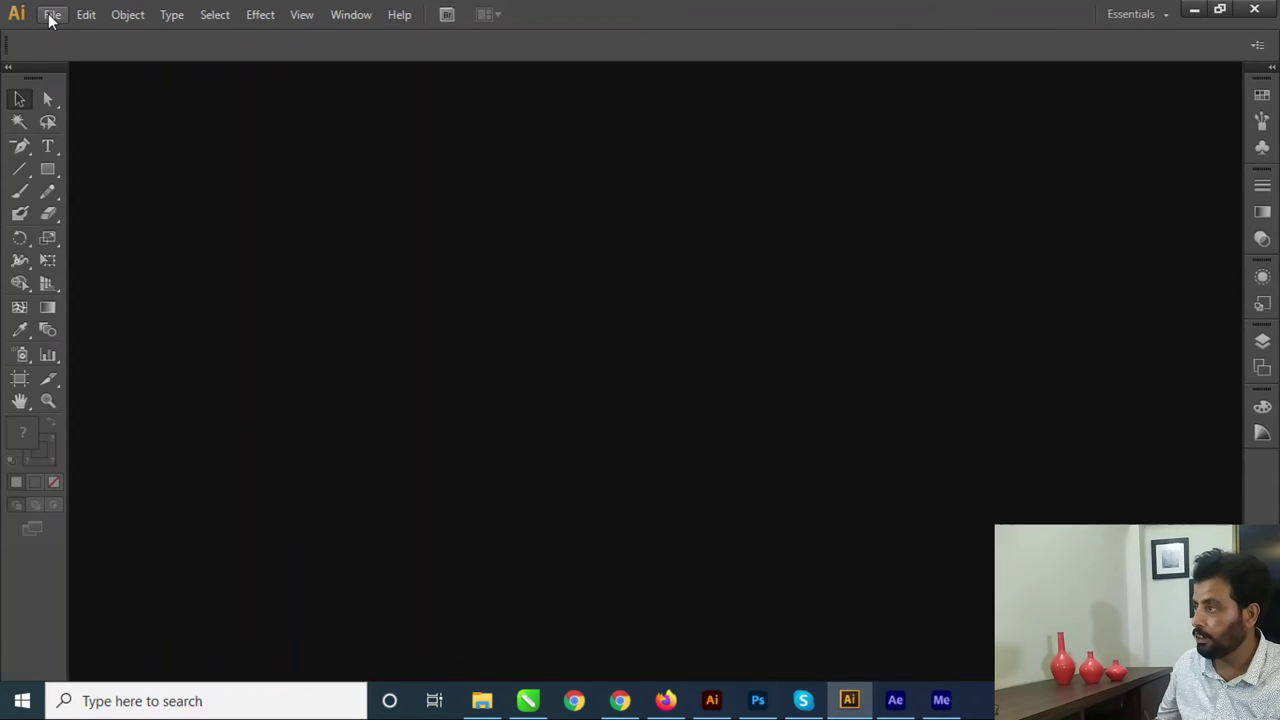
Create Untitled-32 with six artboards in Grid by Column, 2 rows, then close it via File > Close.
click(52, 20)
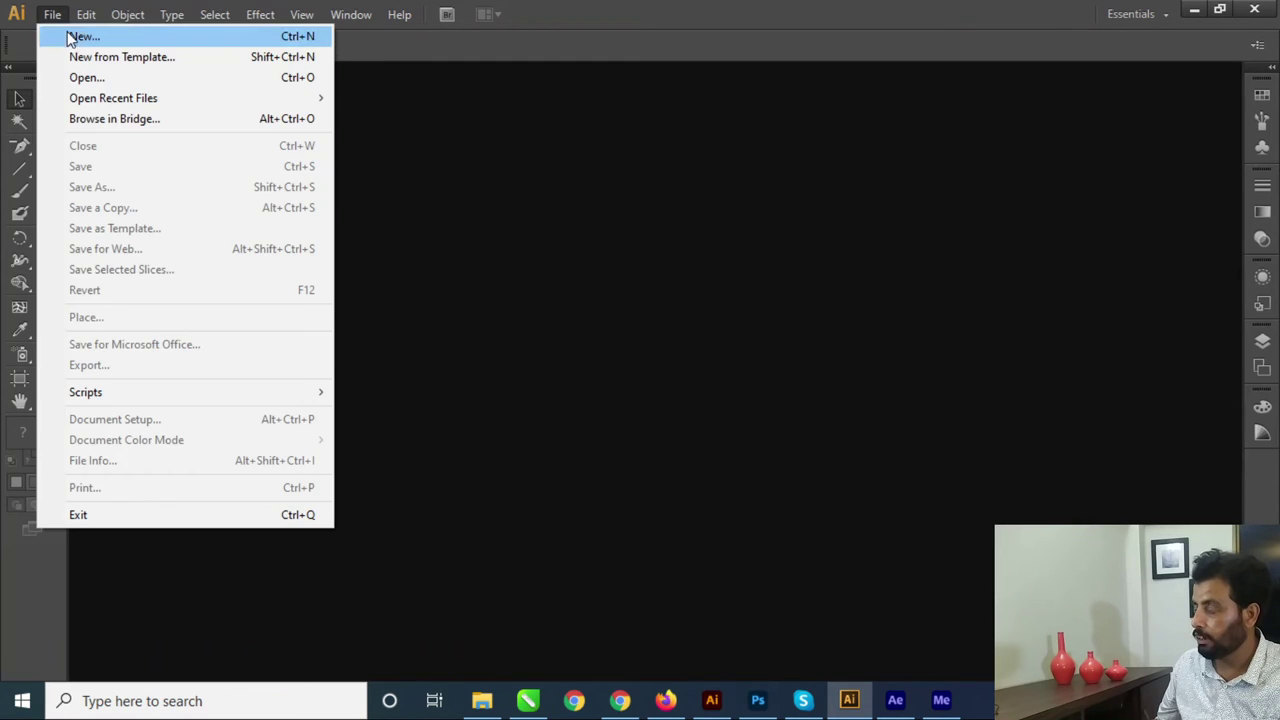
click(572, 163)
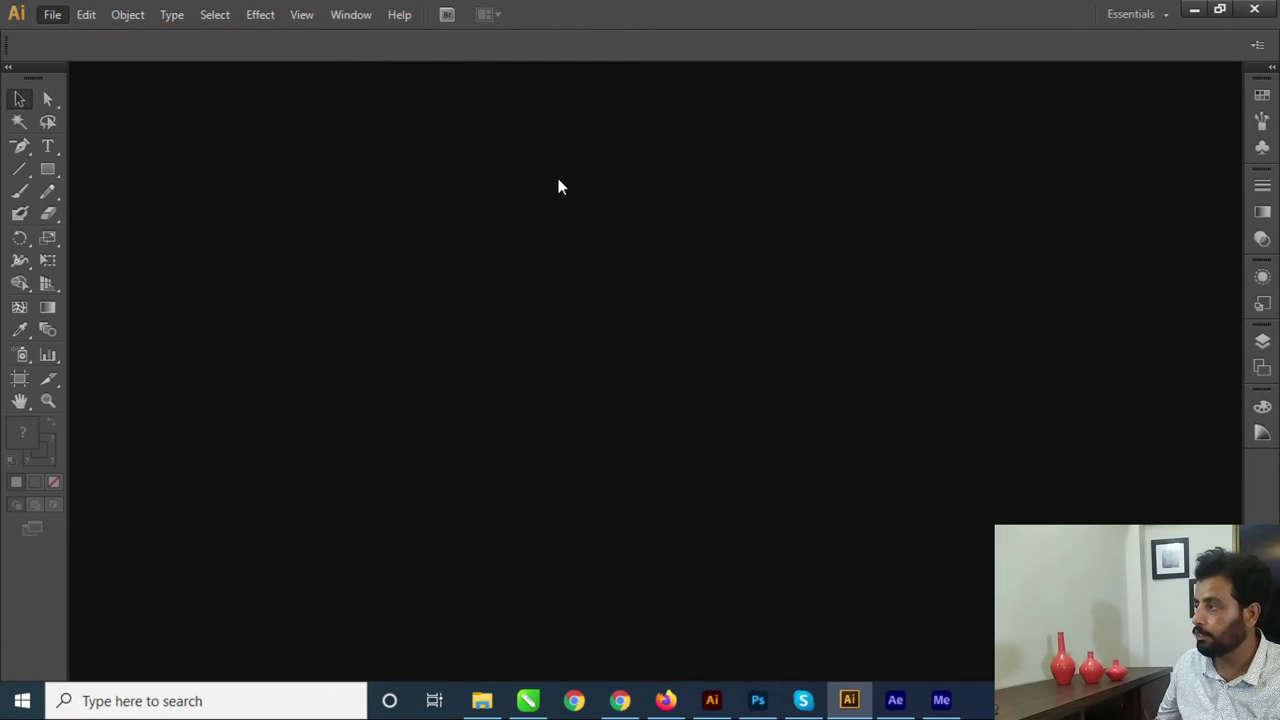
key(ctrl+n)
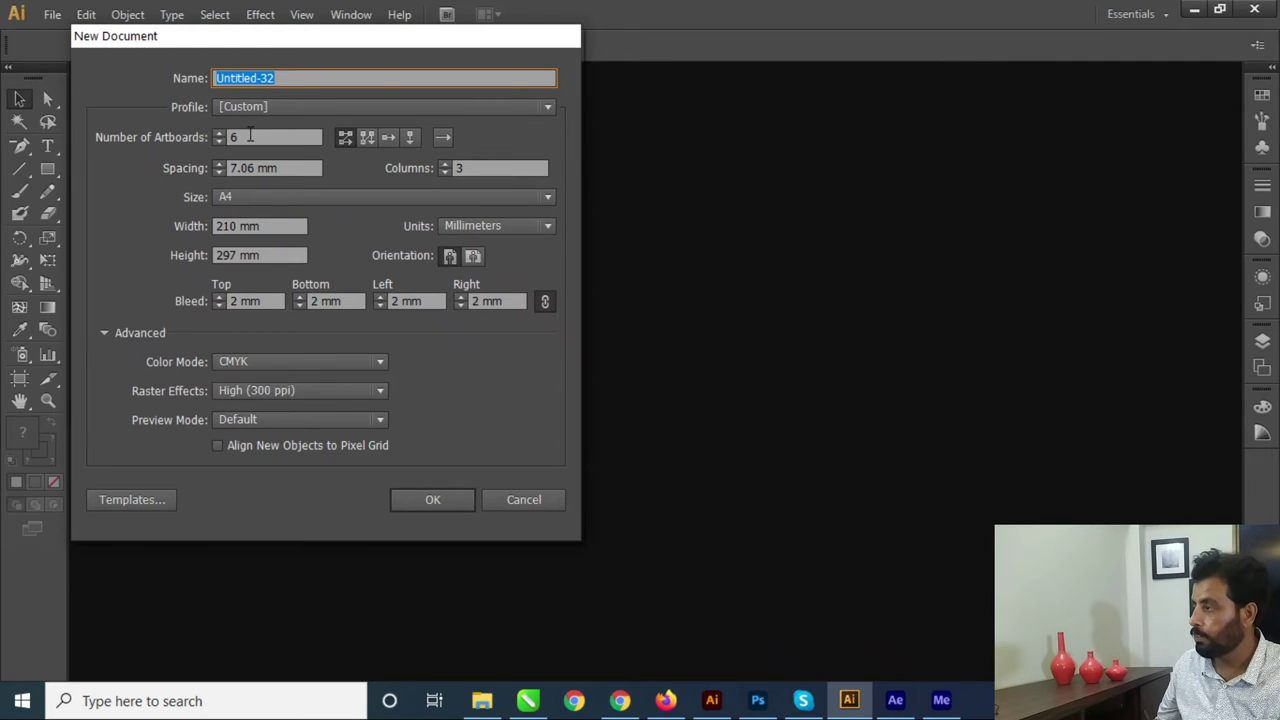
click(368, 138)
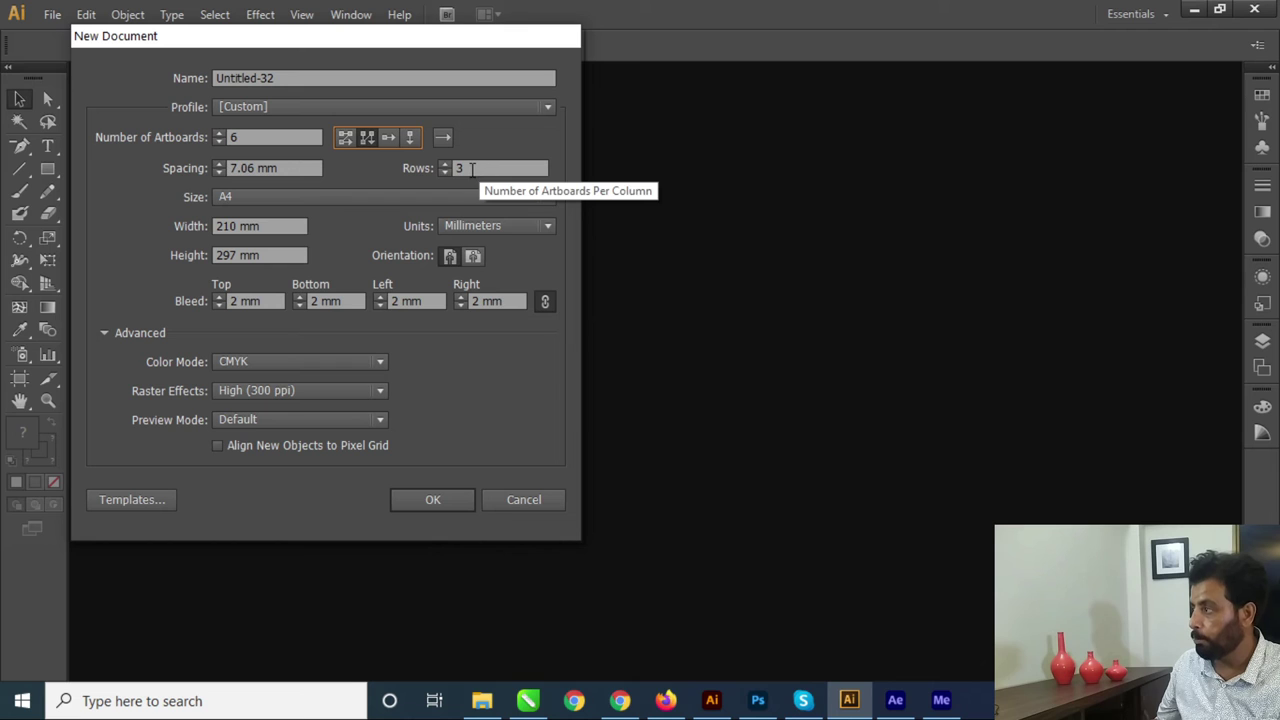
key(Tab)
click(441, 172)
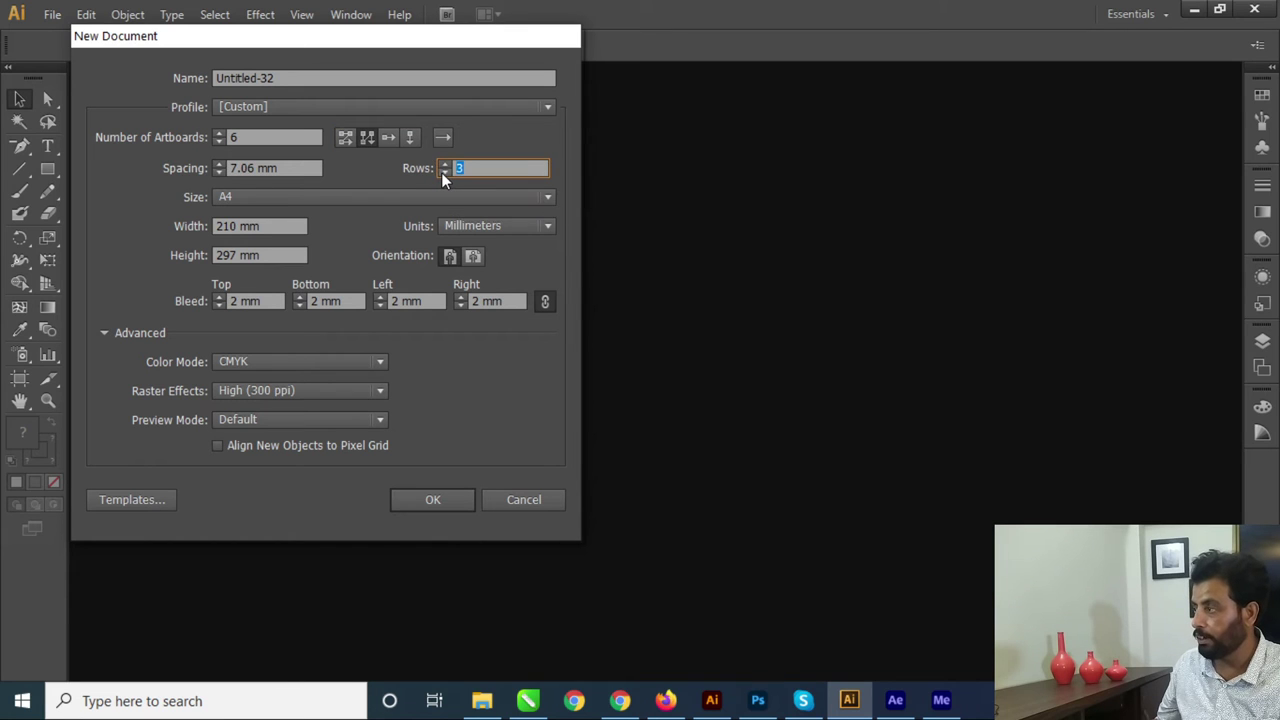
text(2)
click(428, 499)
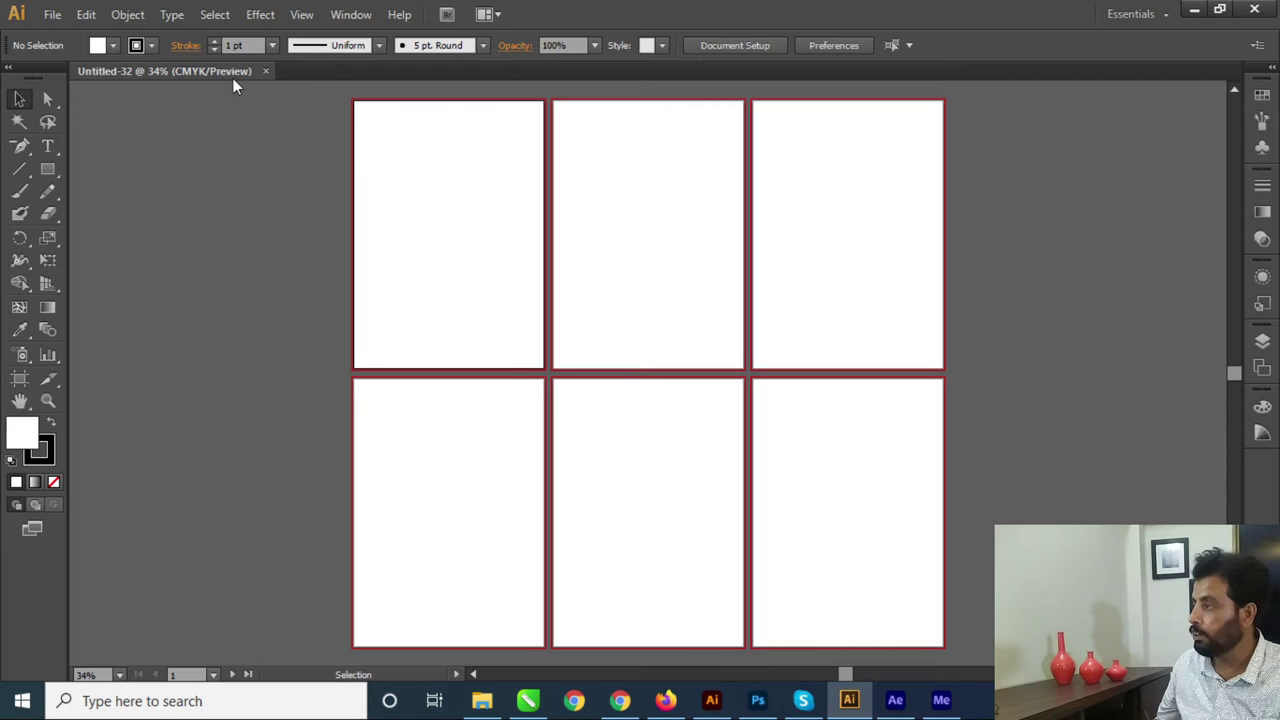
click(52, 15)
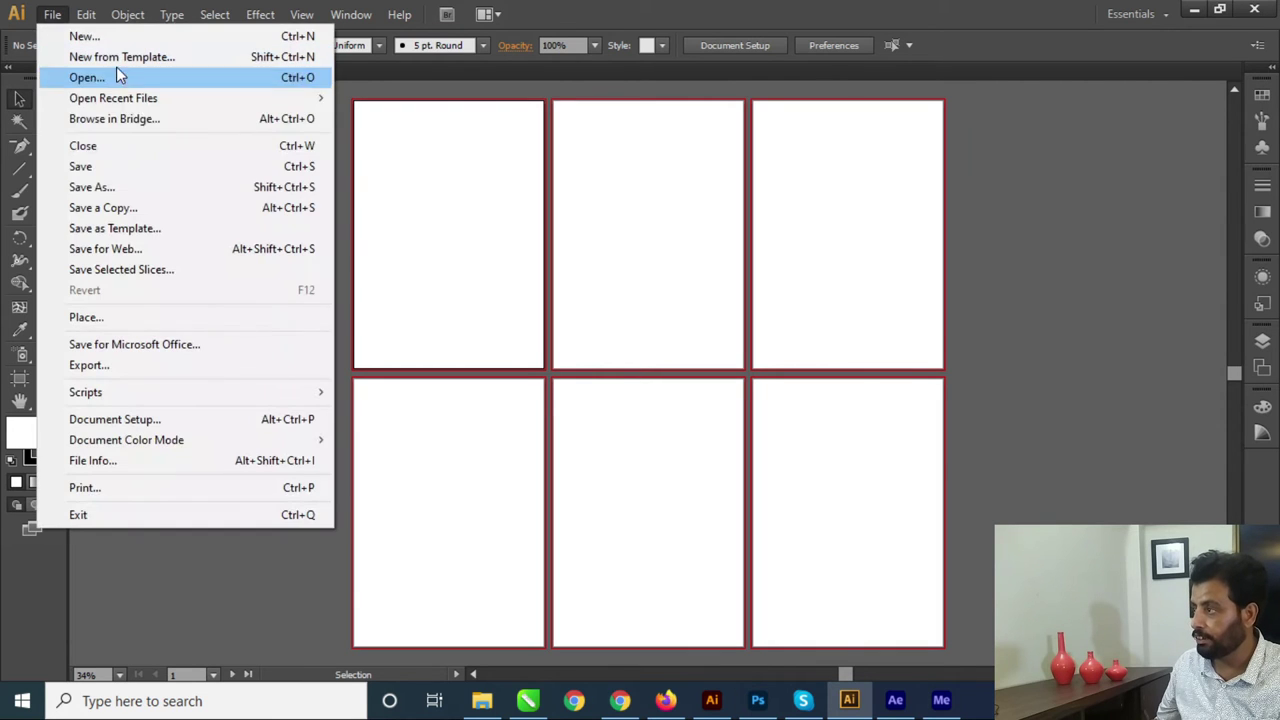
click(135, 143)
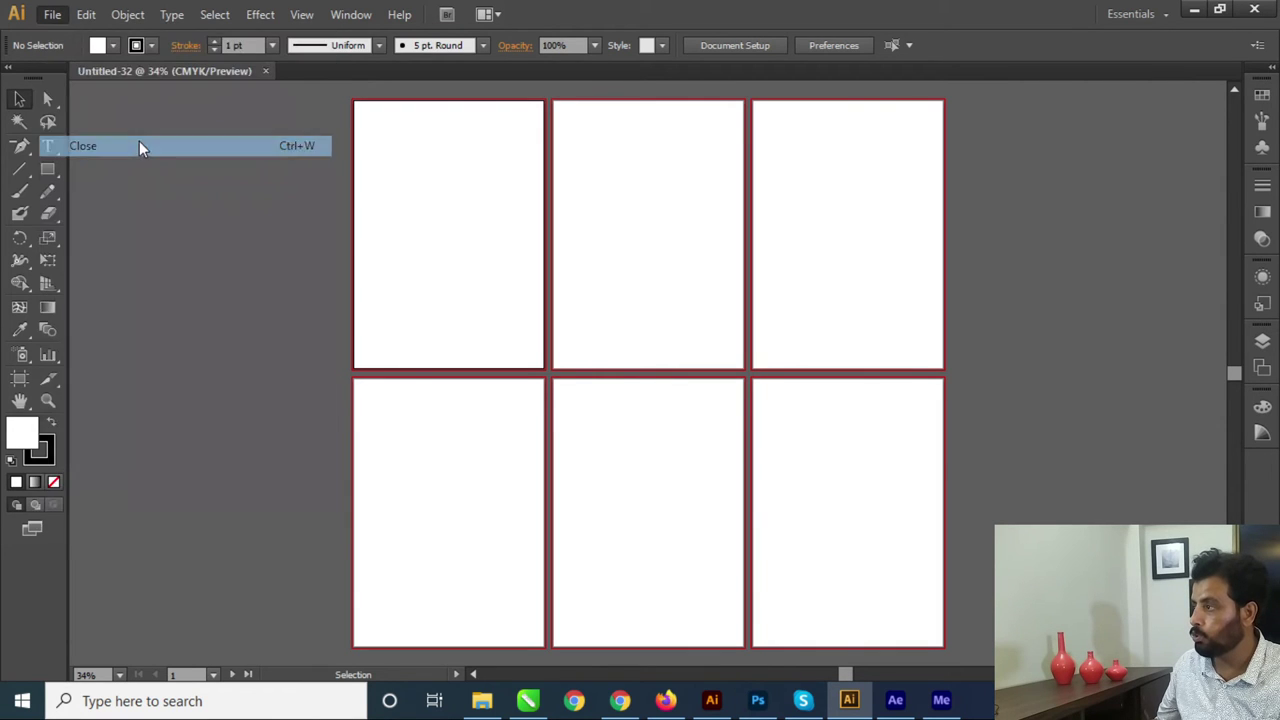
Close the previous document, create Untitled-33 with Arrange by Row, then close it.
key(ctrl+w)
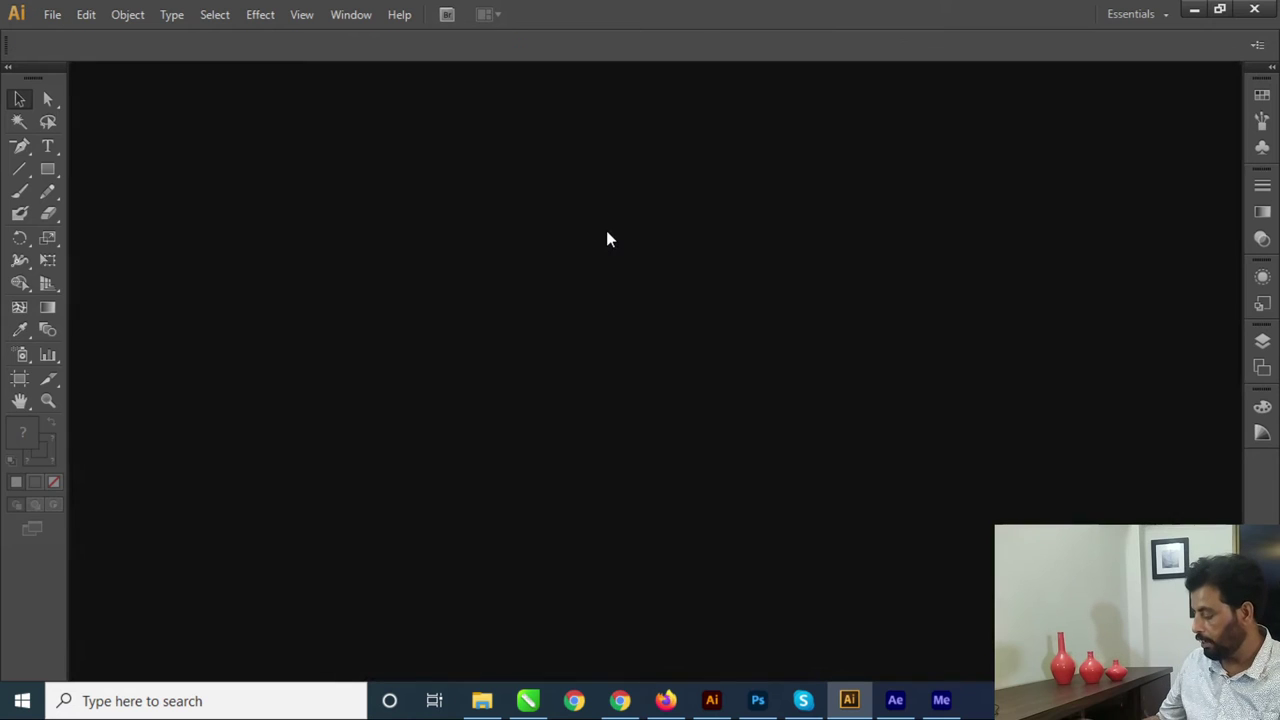
click(53, 18)
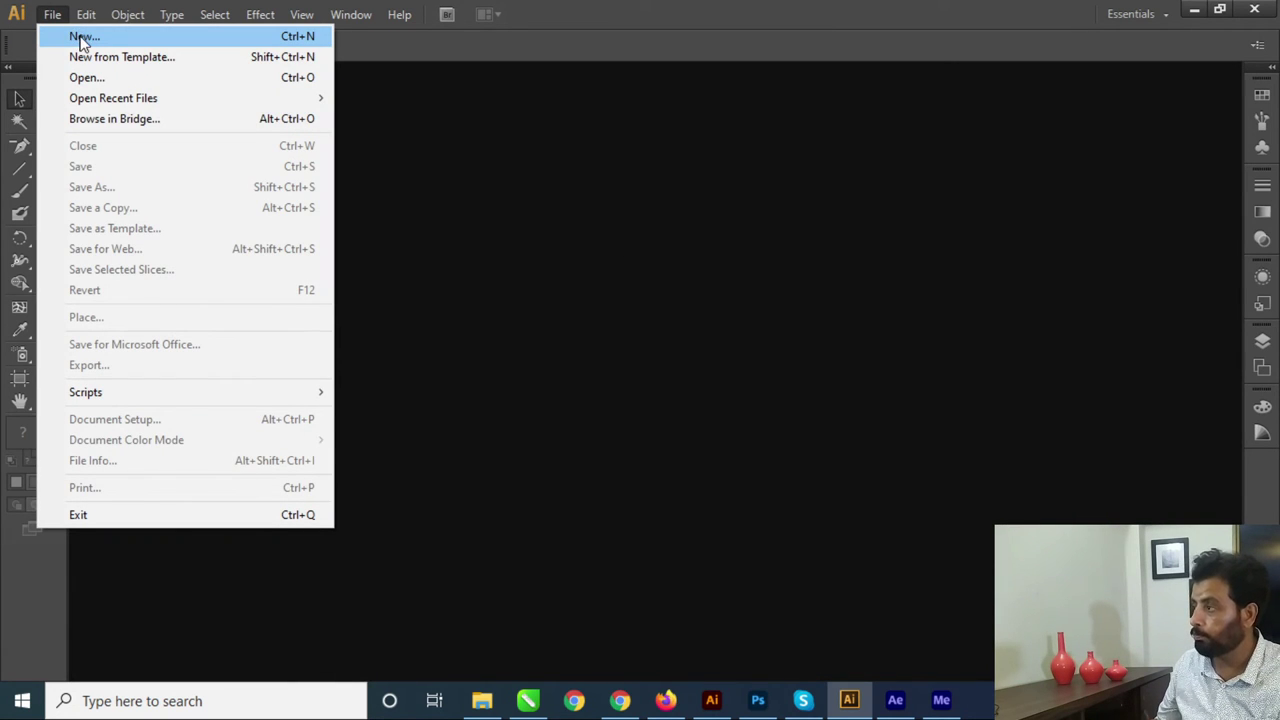
click(83, 38)
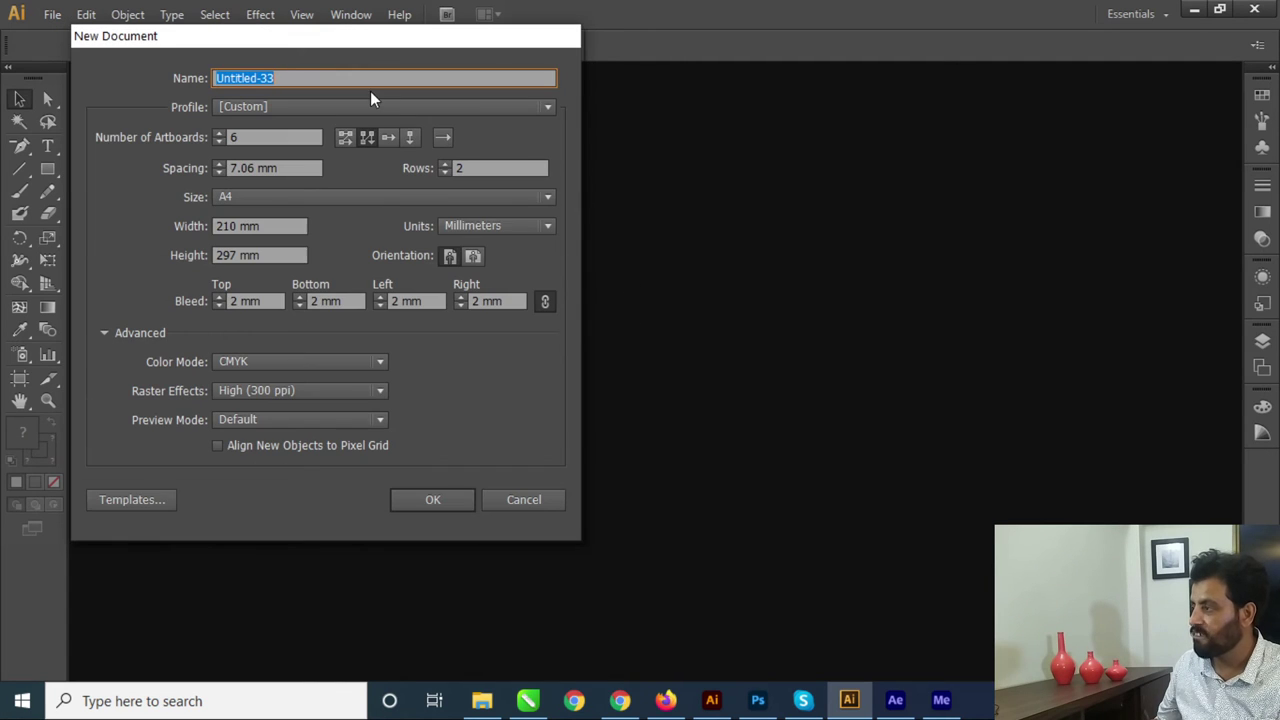
click(390, 137)
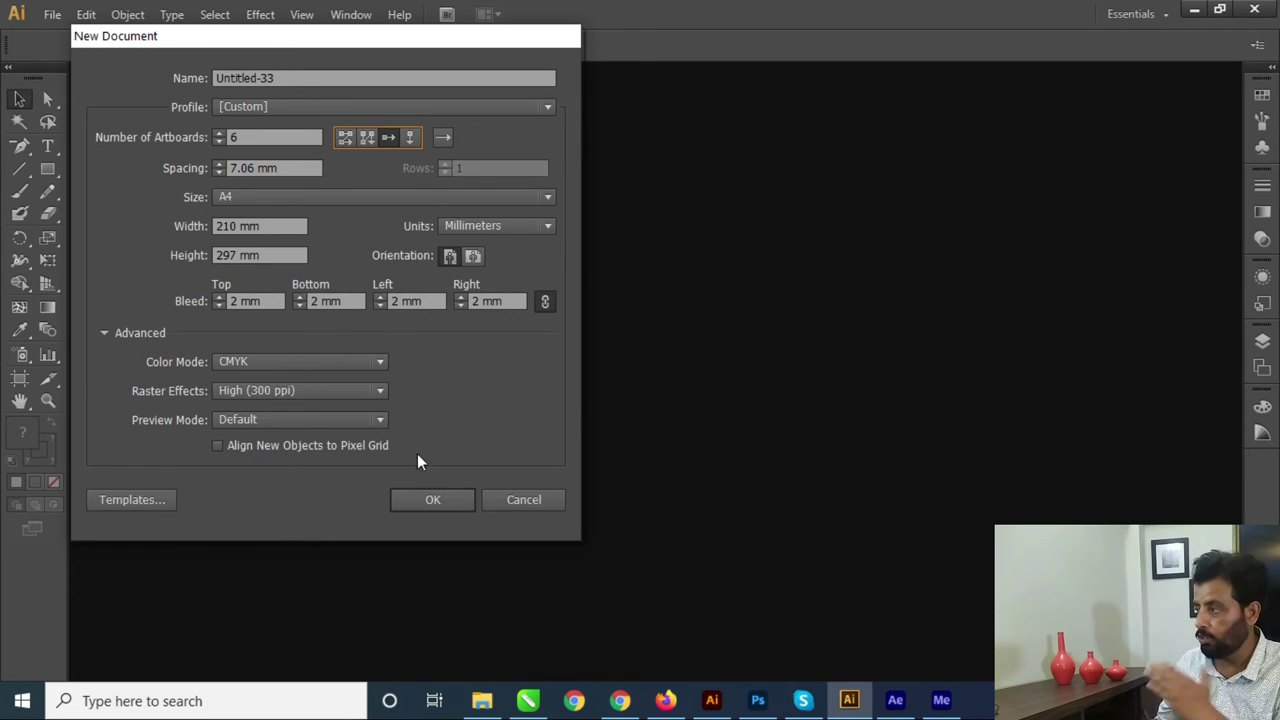
click(432, 499)
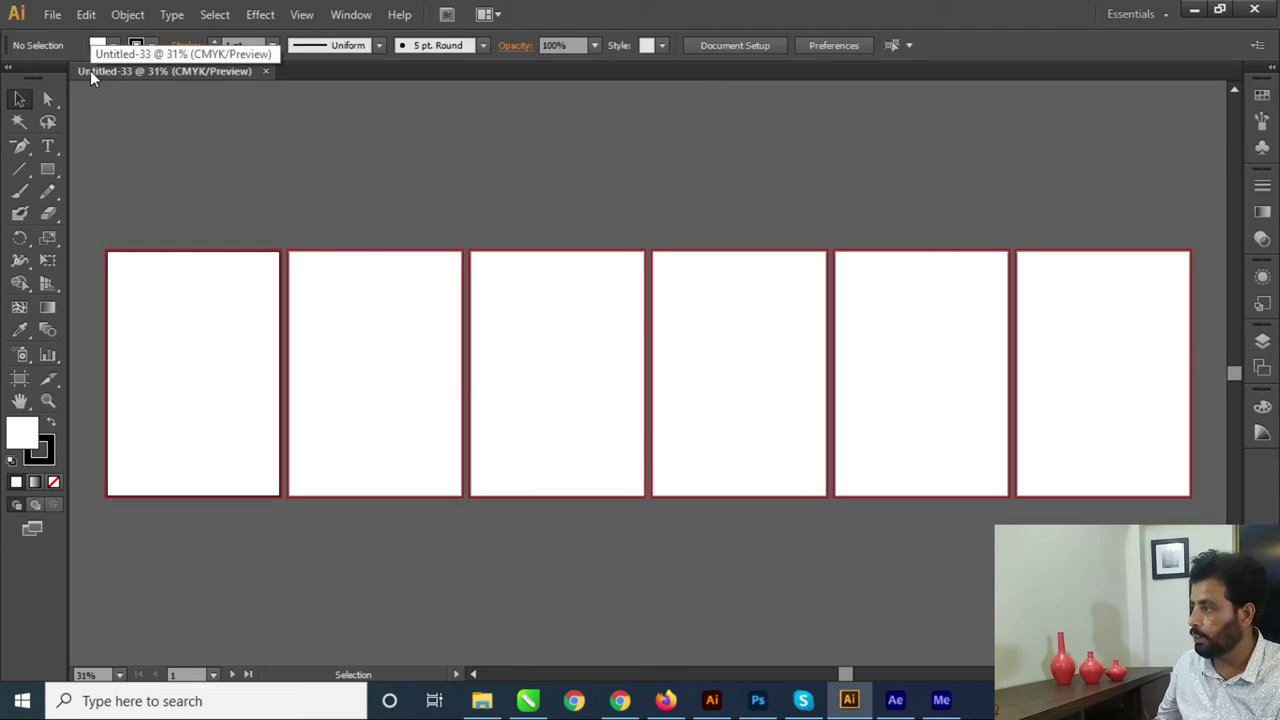
click(268, 73)
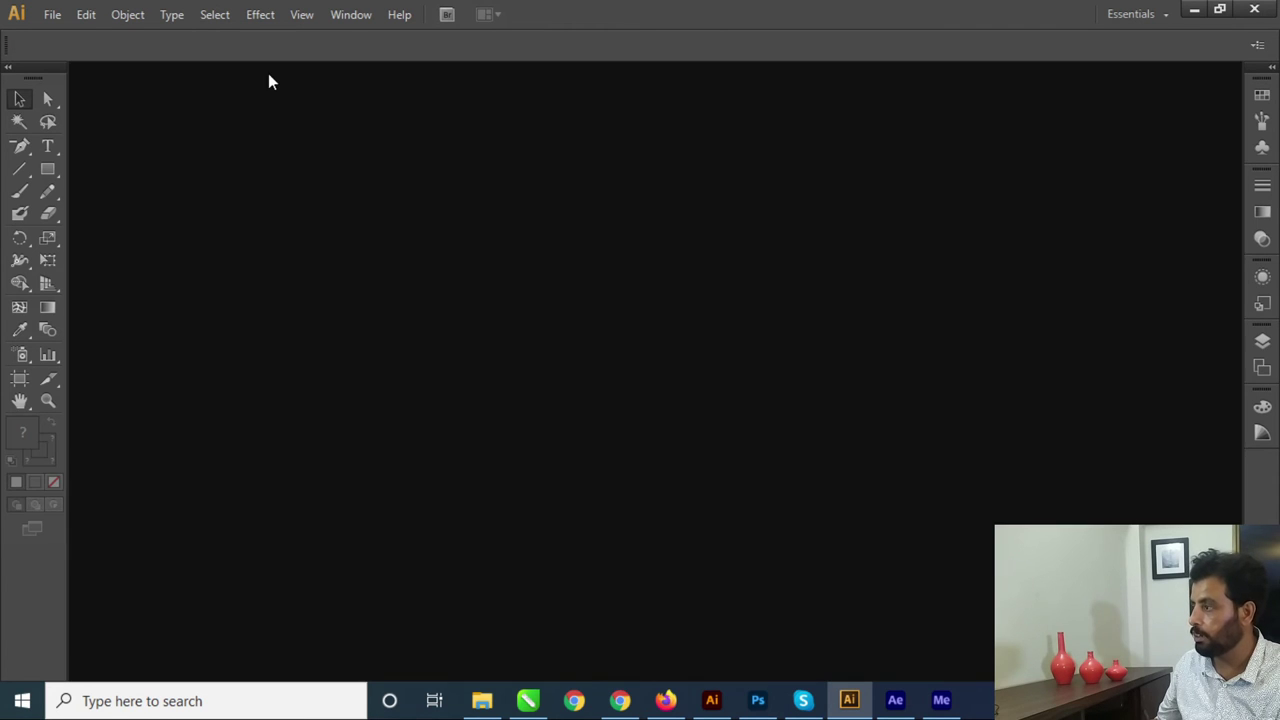
Create Untitled-34 with six artboards in Arrange by Column, then close its tab.
click(55, 15)
click(85, 36)
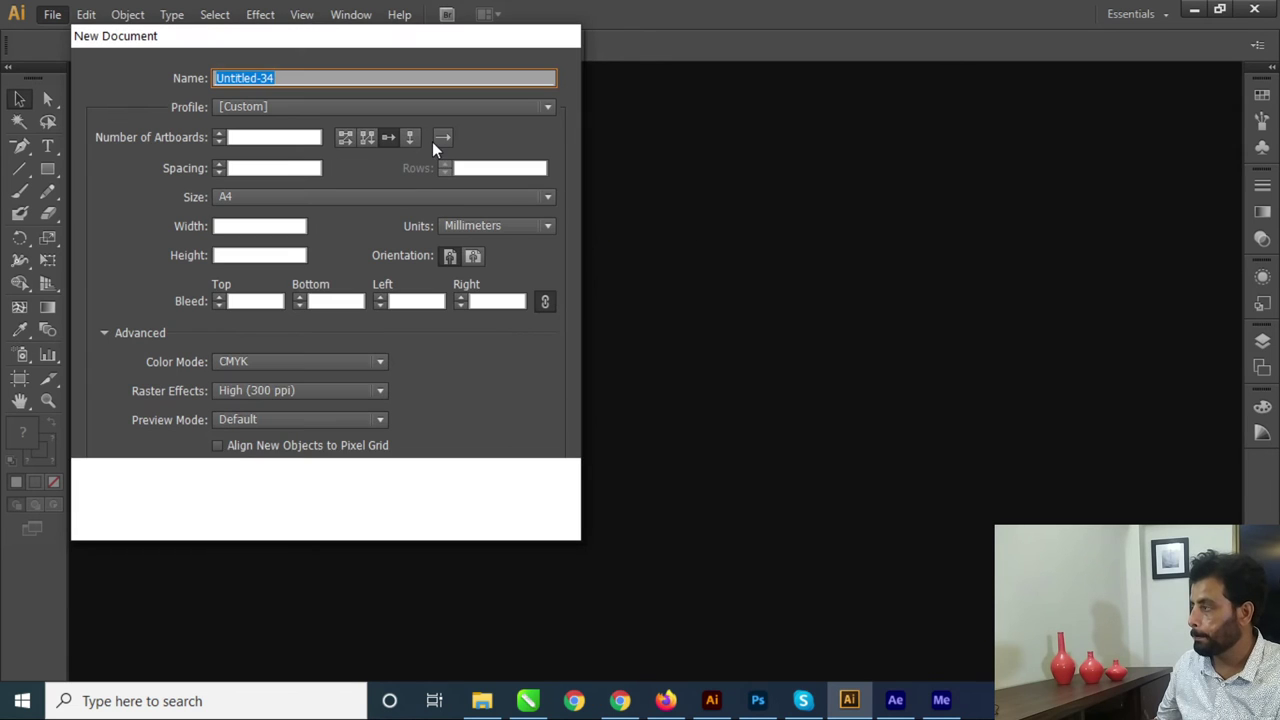
click(412, 139)
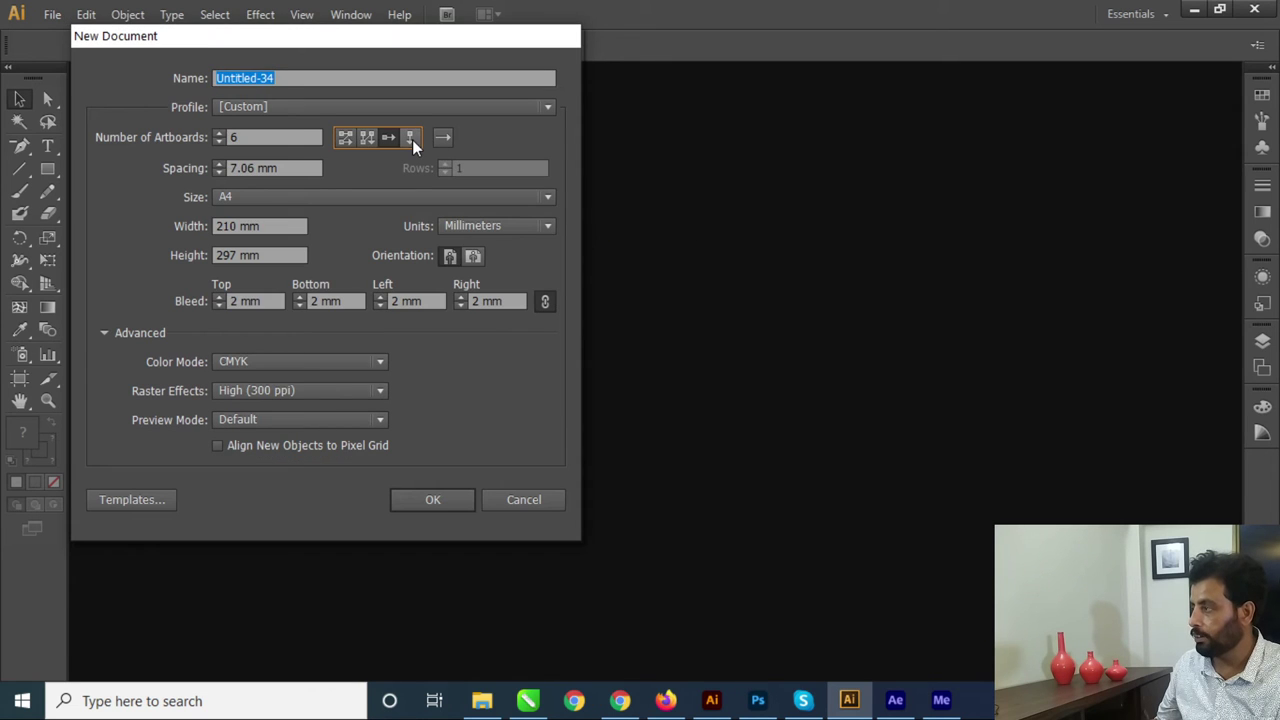
click(446, 512)
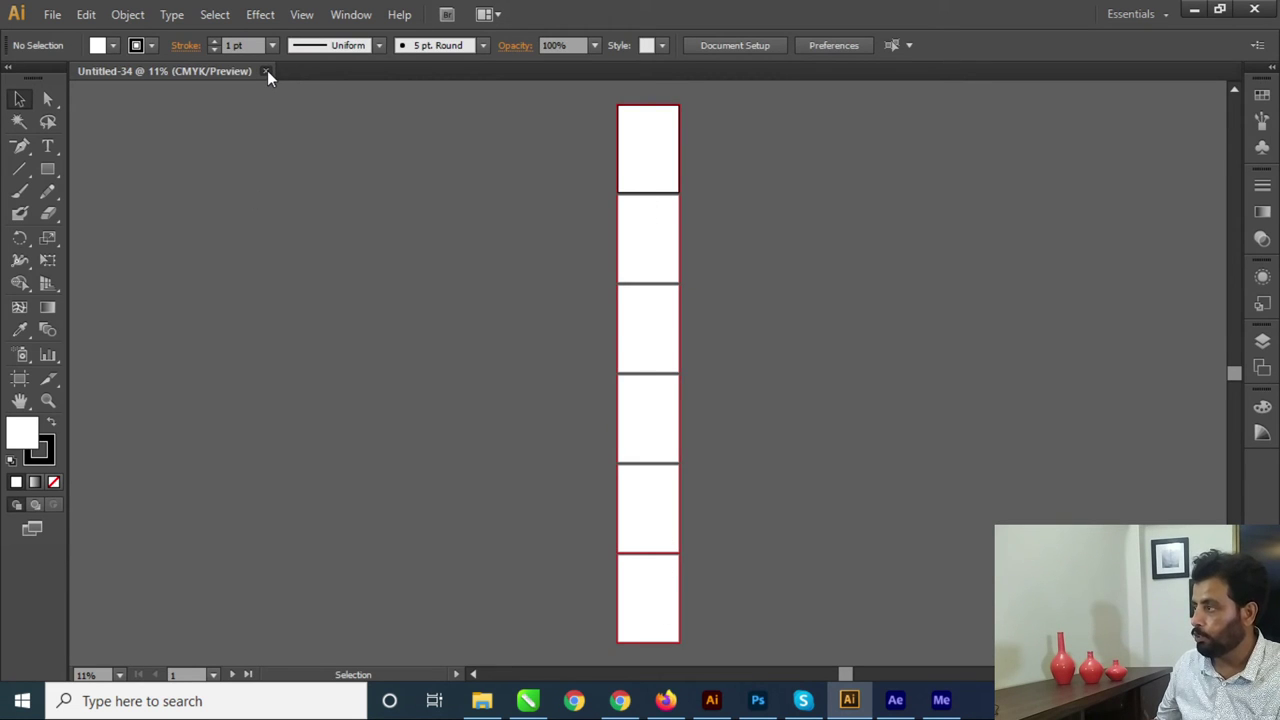
click(266, 71)
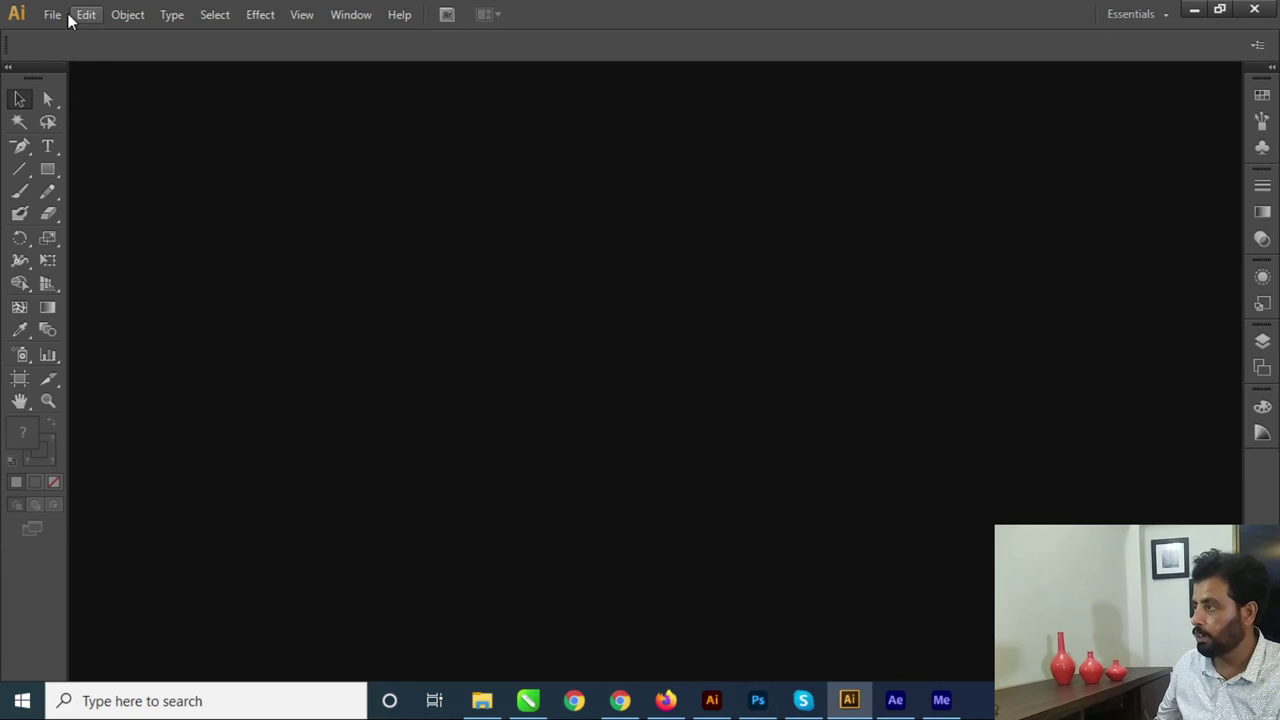
Start a new document with the Print profile, A4, portrait and CMYK.
click(58, 13)
click(70, 37)
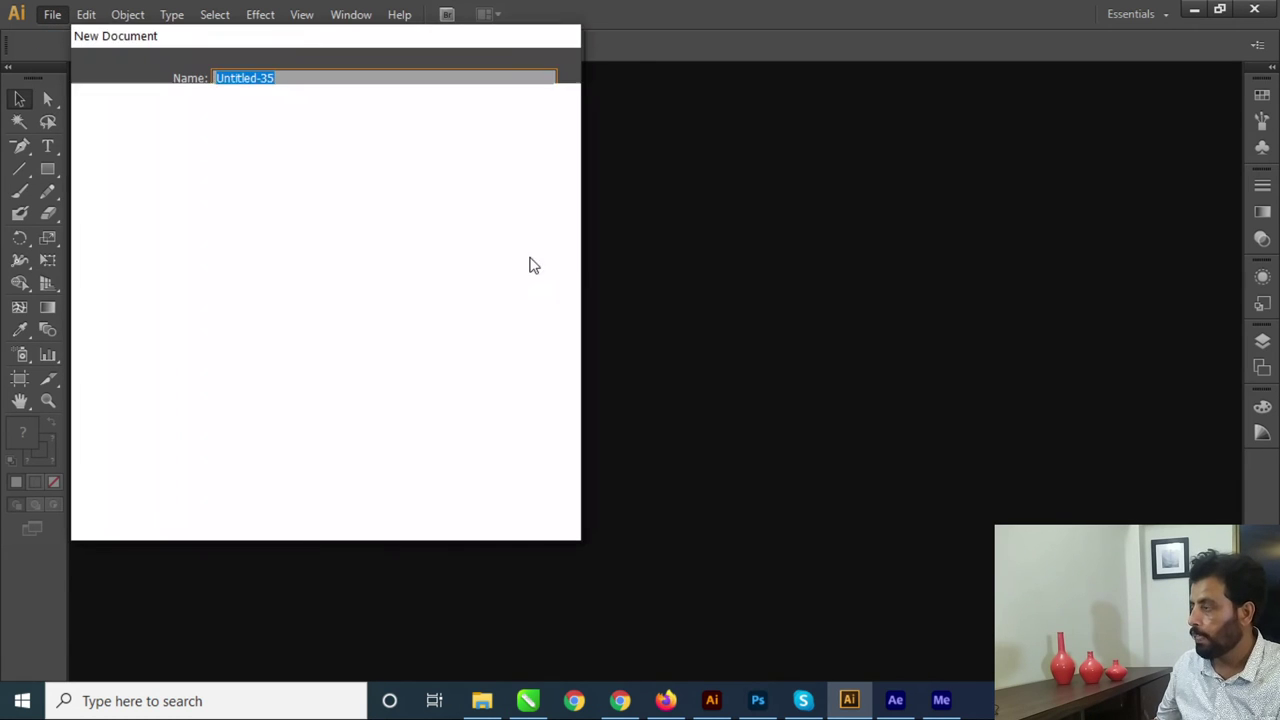
click(282, 107)
click(274, 150)
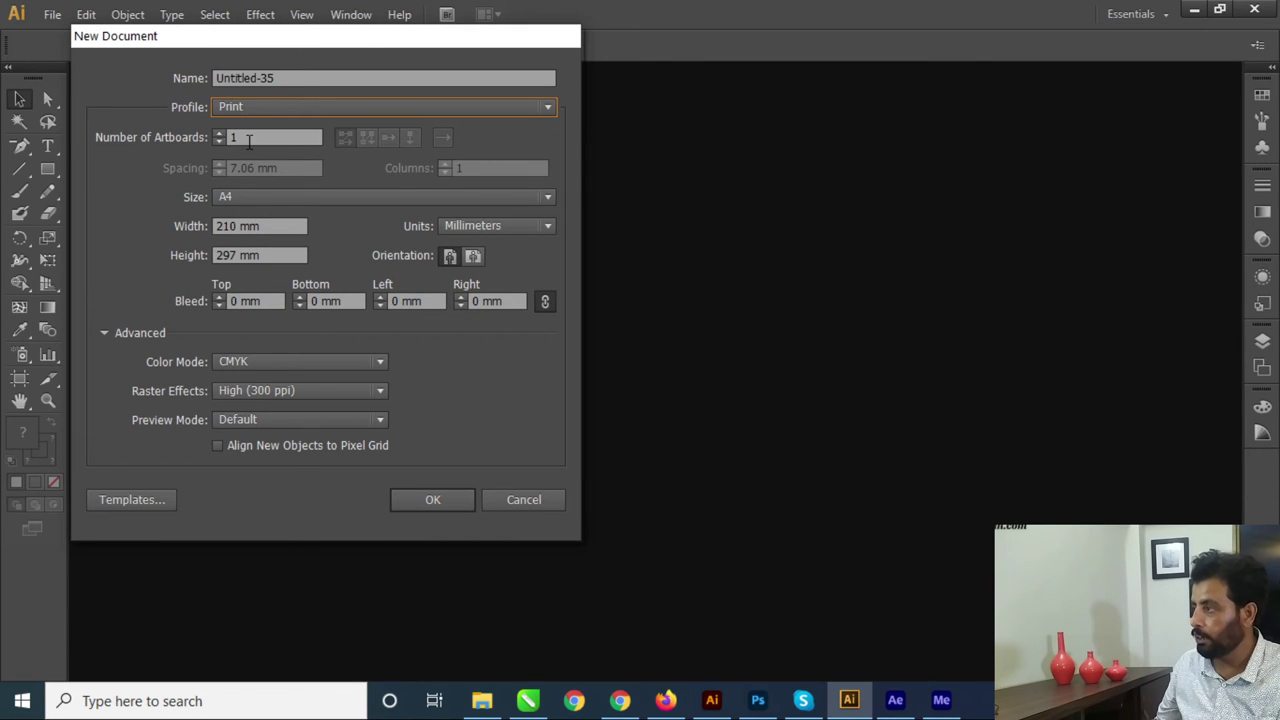
click(265, 198)
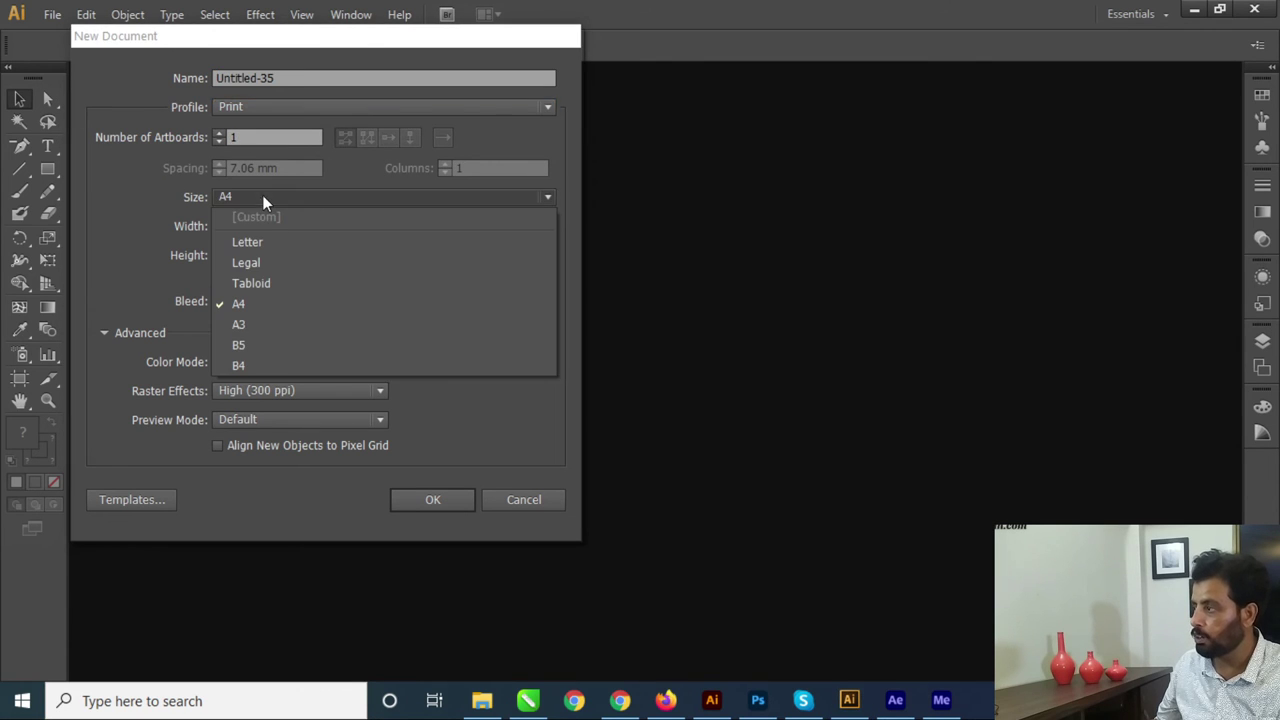
click(263, 304)
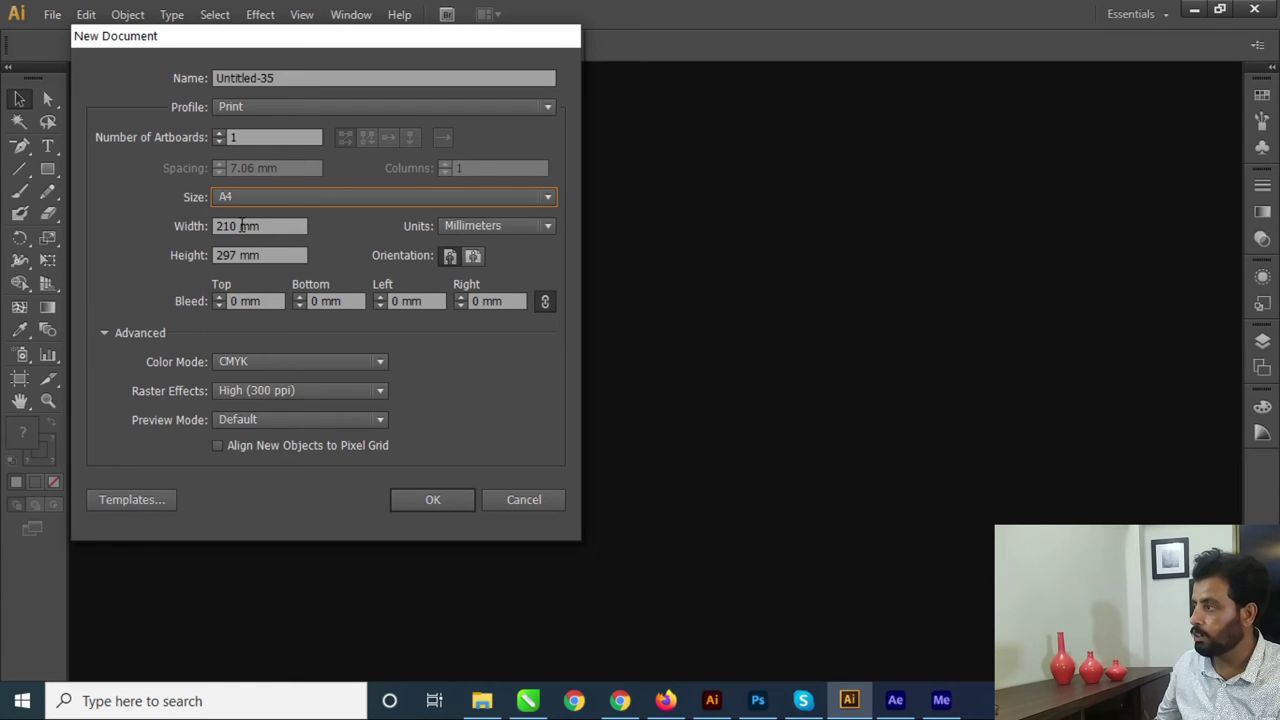
click(451, 258)
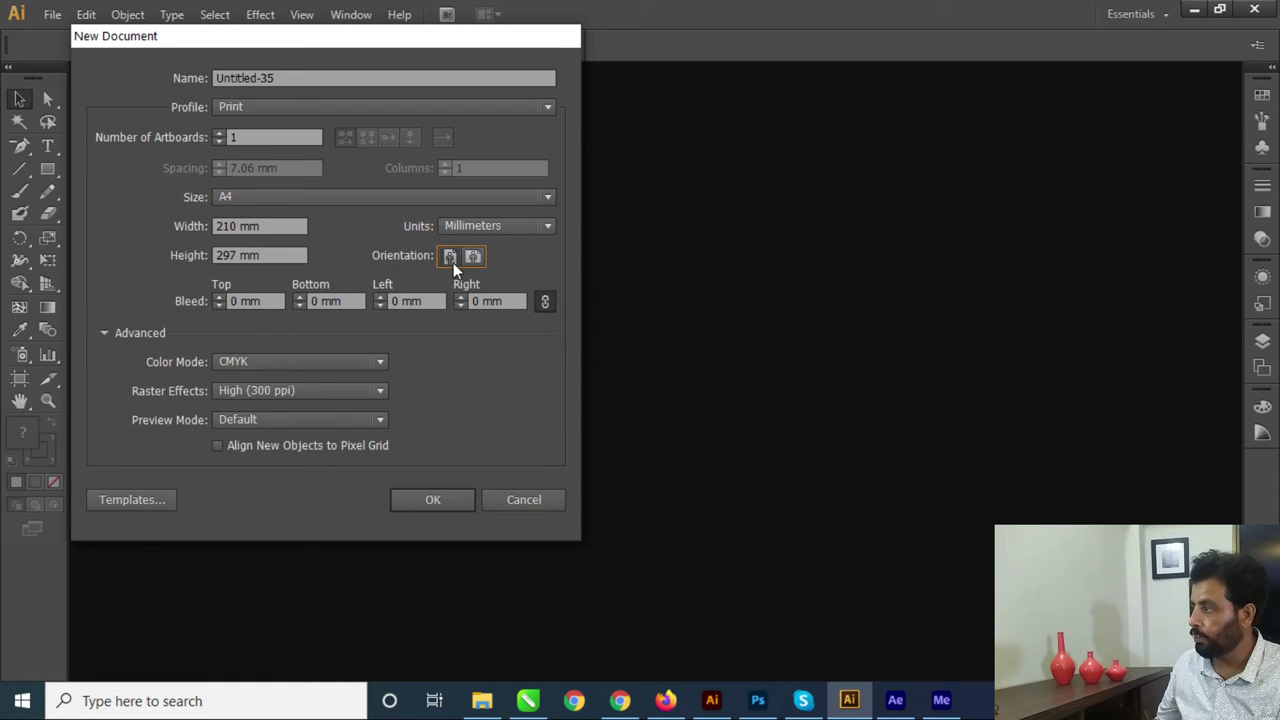
click(258, 362)
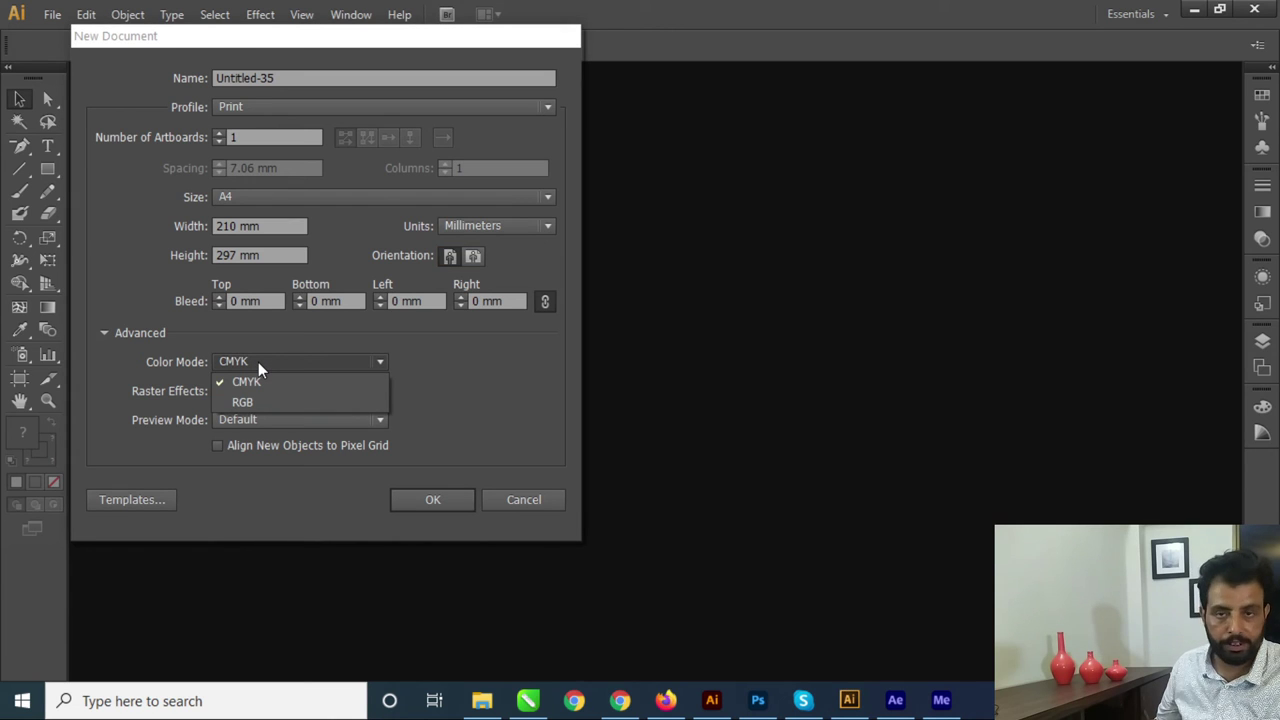
click(490, 360)
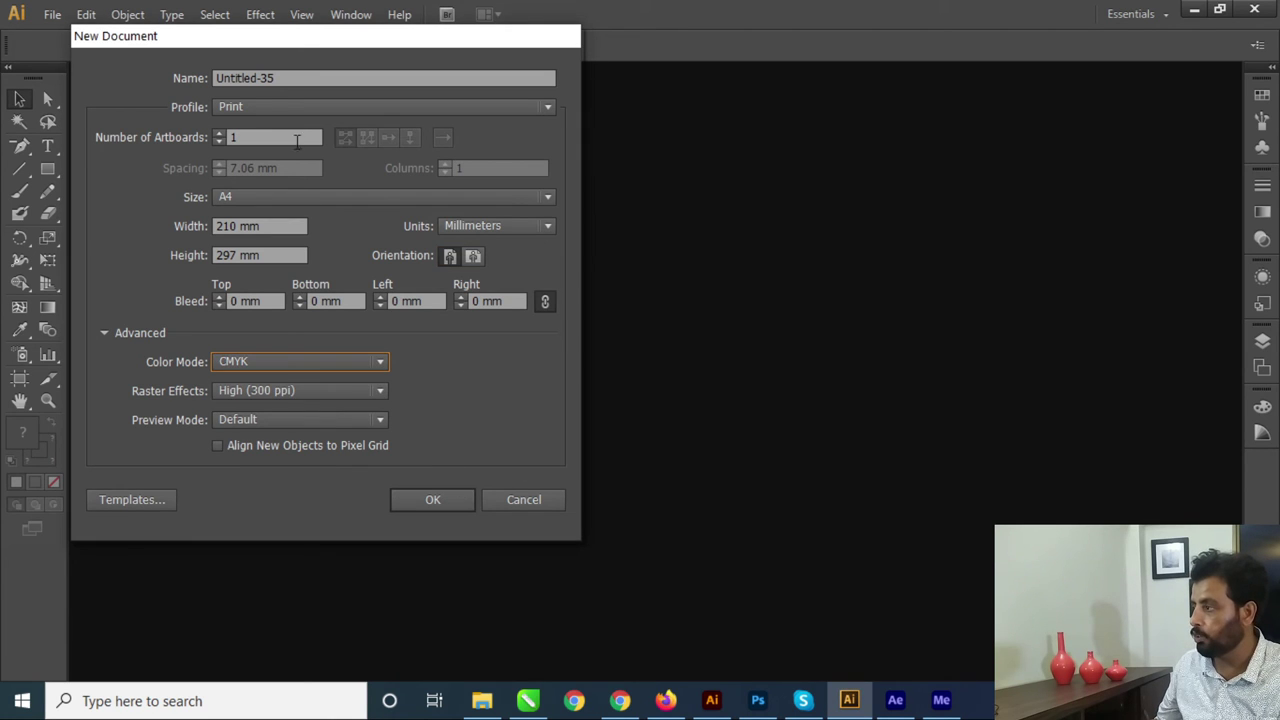
Name the document 'EXERCISE 1' and create it.
drag(304, 78, 226, 76)
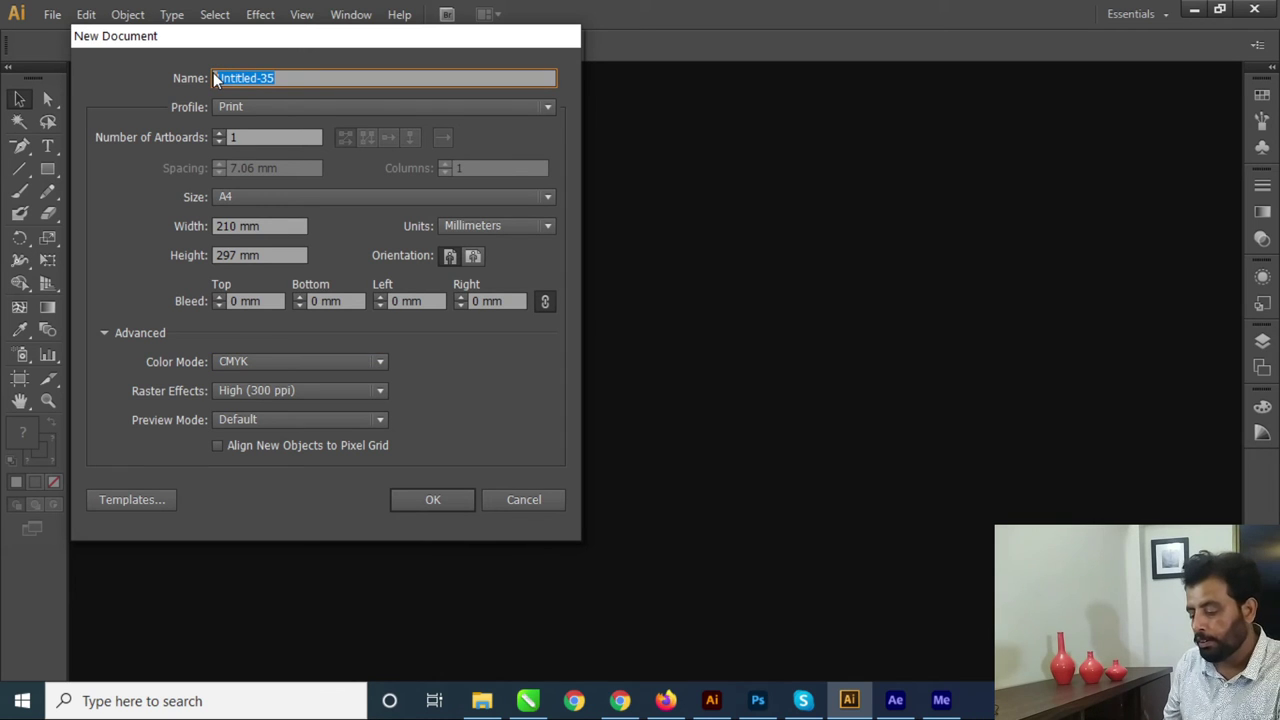
text(EXERCISE)
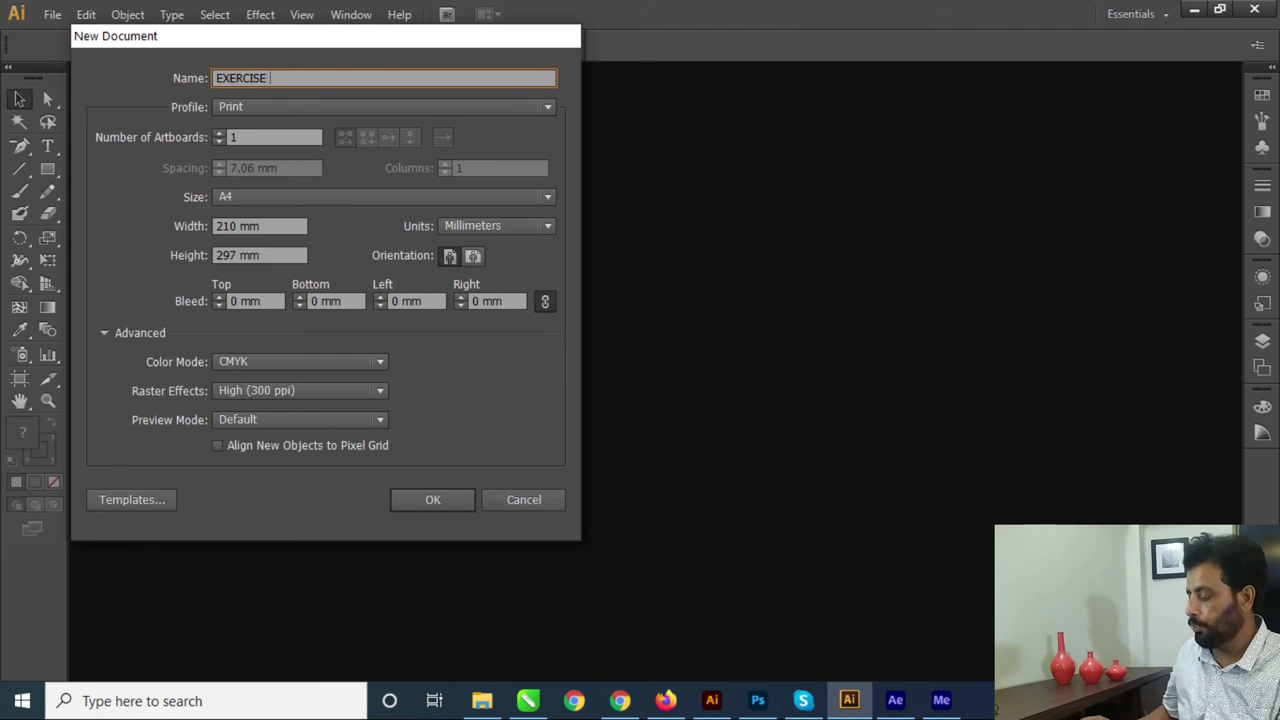
text( 1)
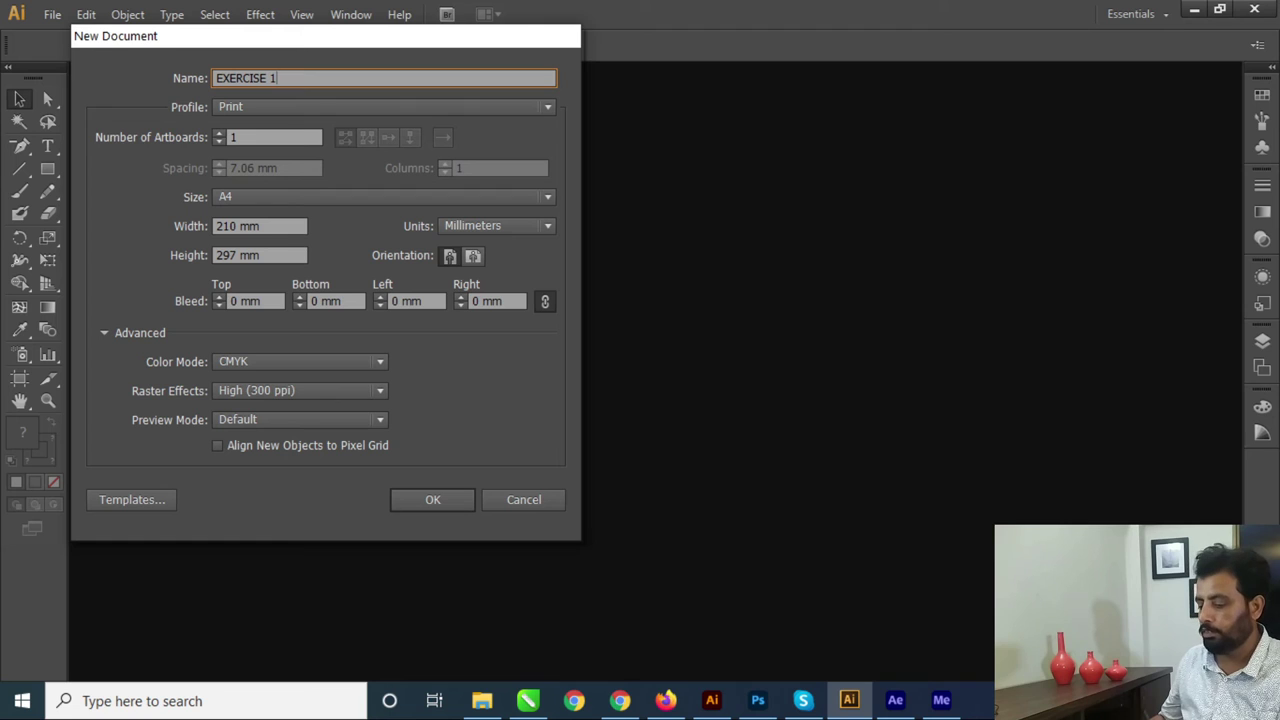
click(425, 503)
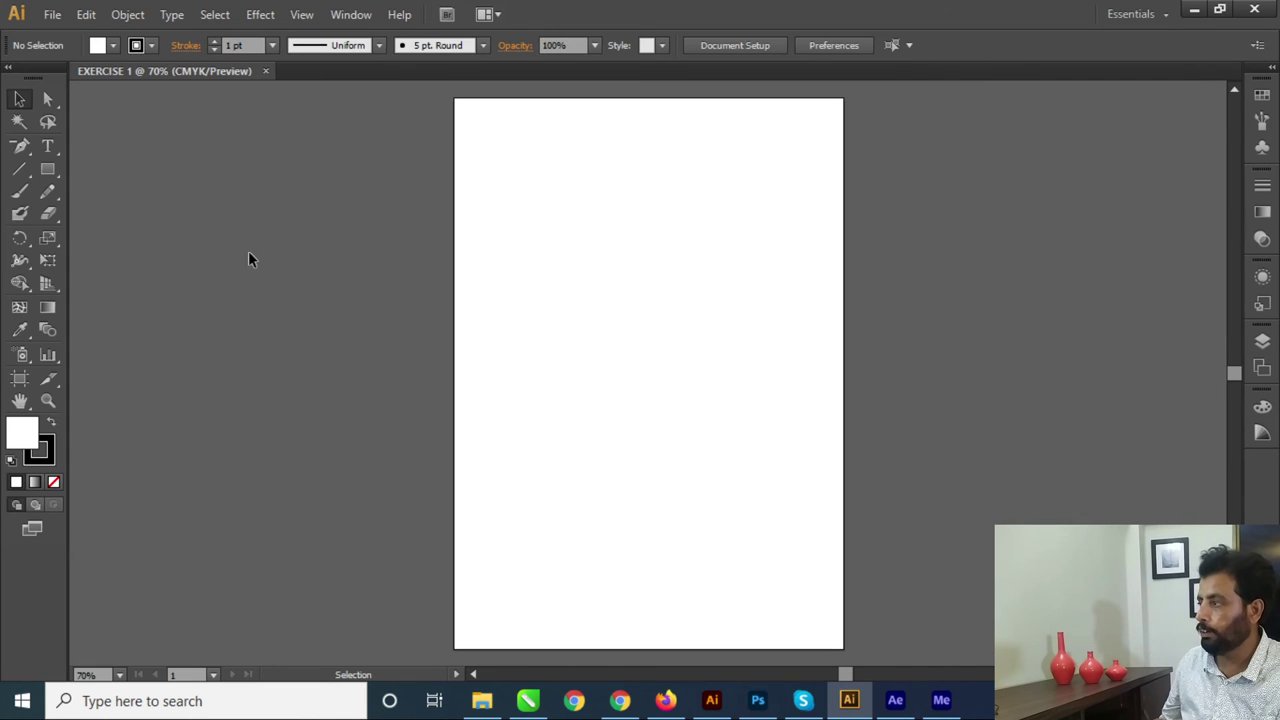
Add a horizontal text line reading 'EXERCISE' on the artboard with the Type Tool.
click(49, 146)
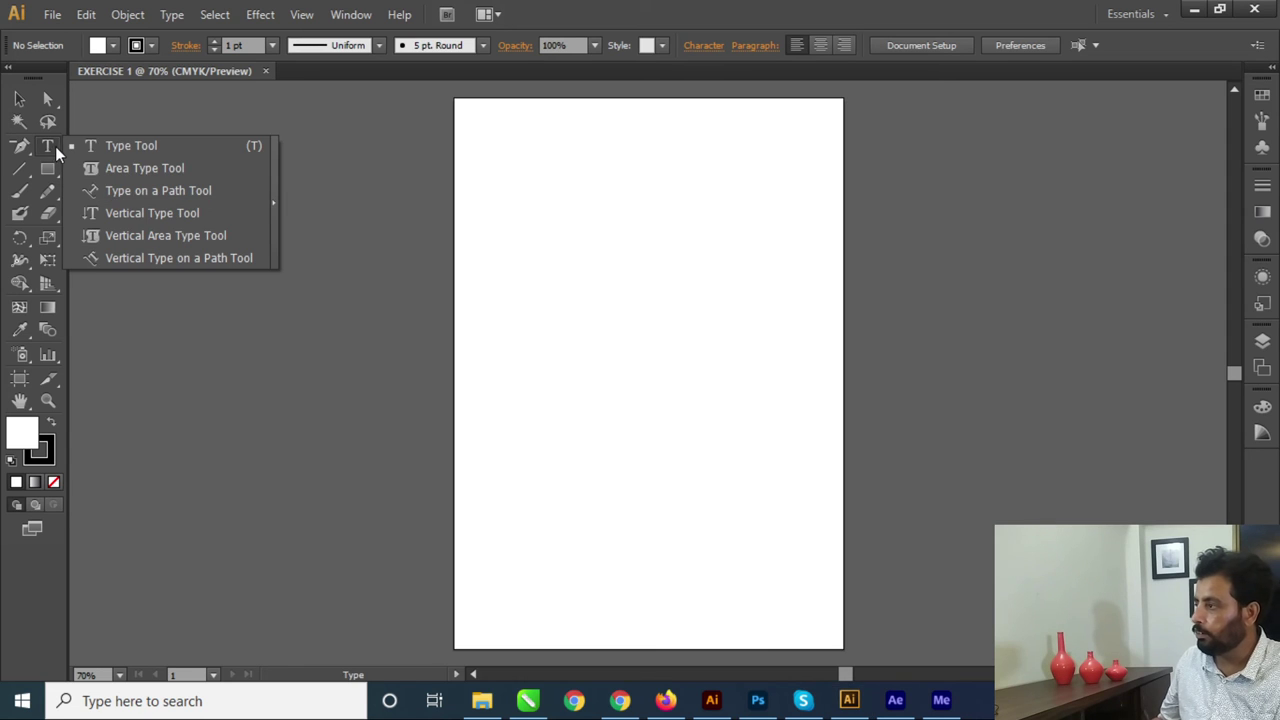
drag(49, 146, 80, 146)
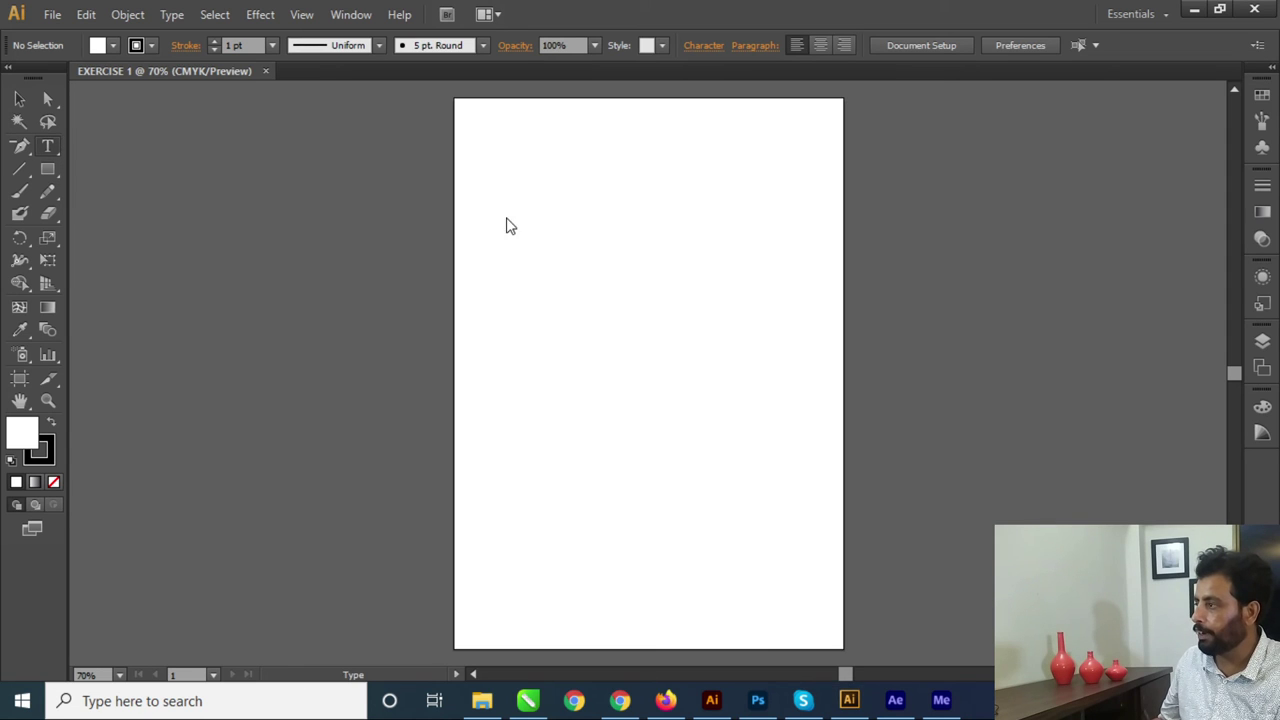
click(606, 274)
text(EXERCISE)
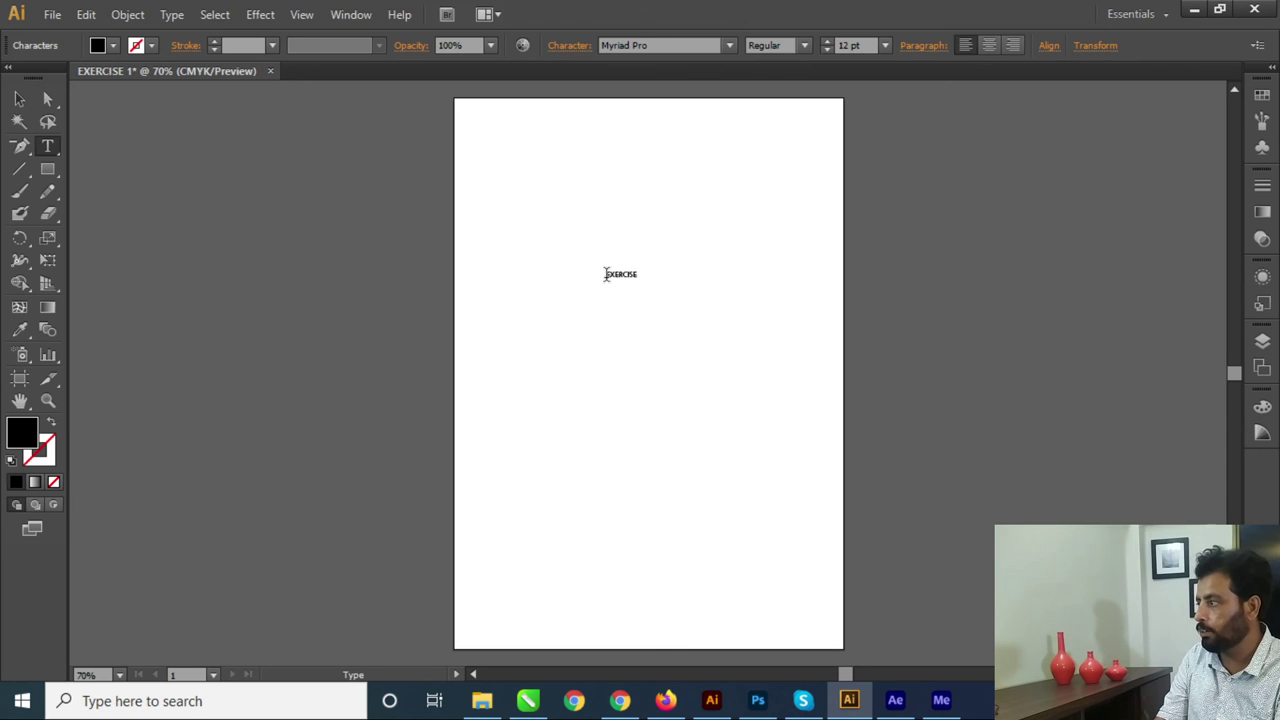
Enlarge the EXERCISE text by its corner handle and move it higher on the page.
click(19, 99)
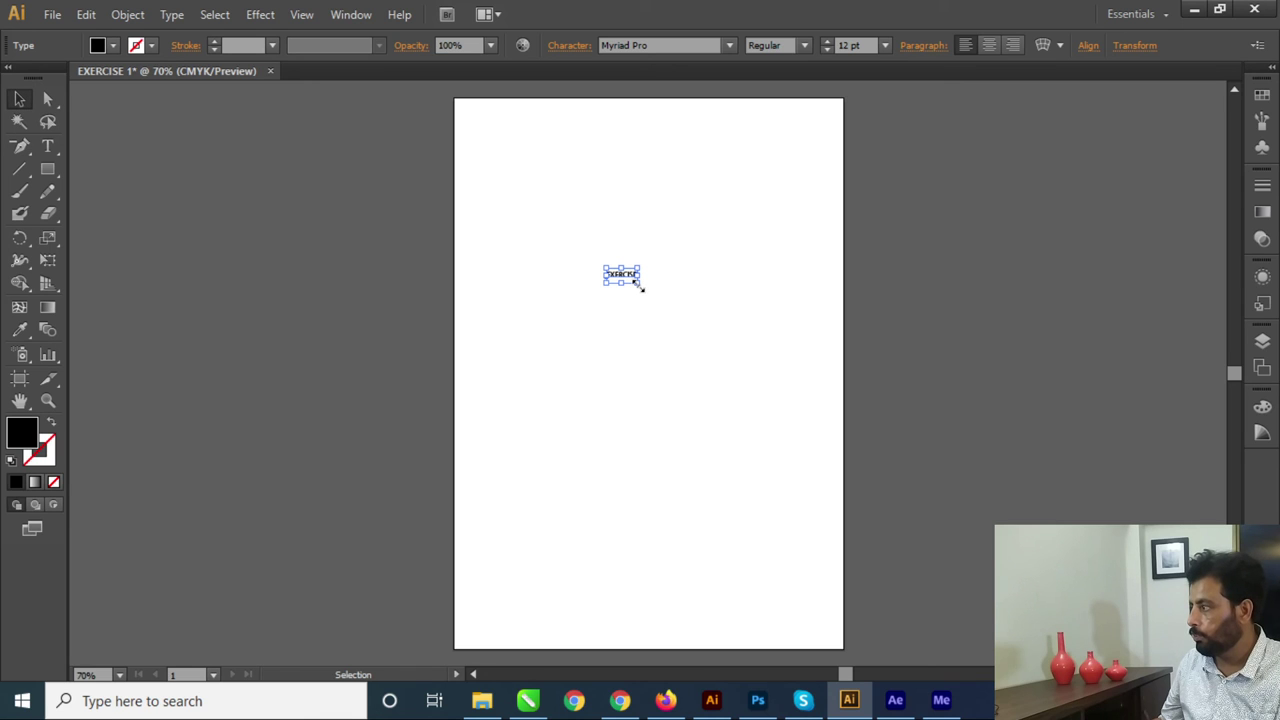
drag(641, 287, 723, 363)
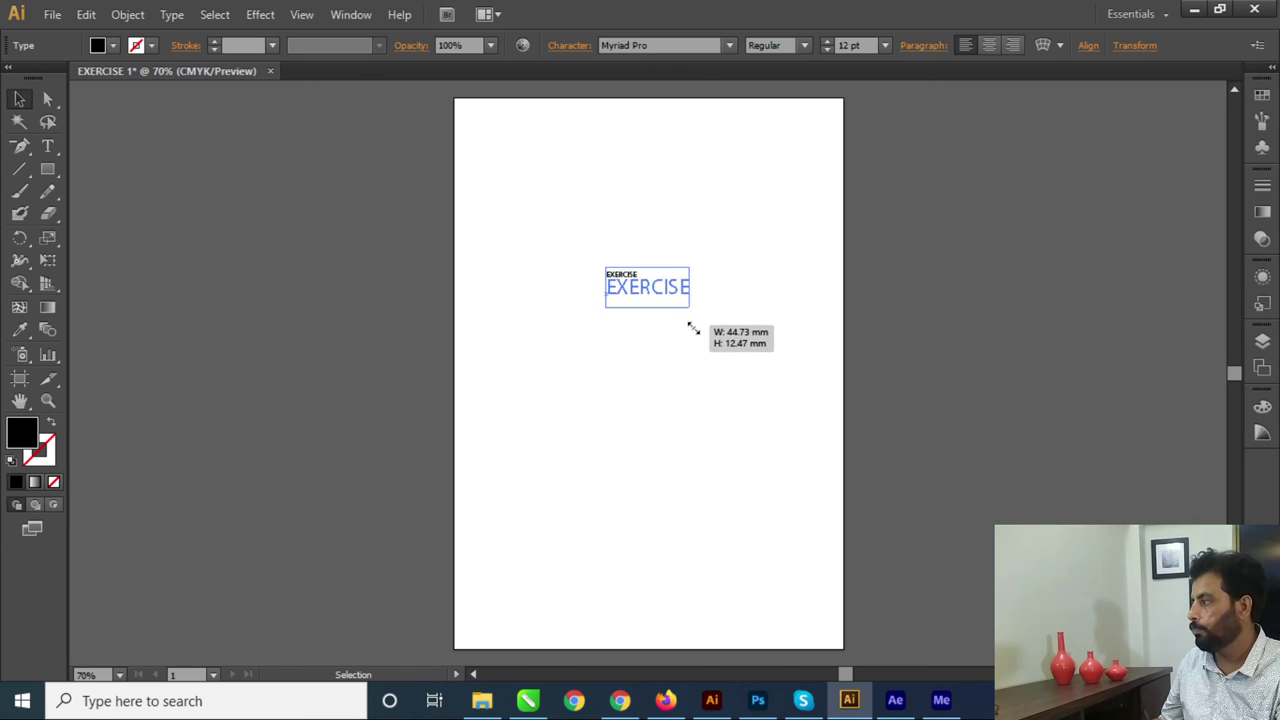
click(744, 384)
drag(676, 288, 667, 249)
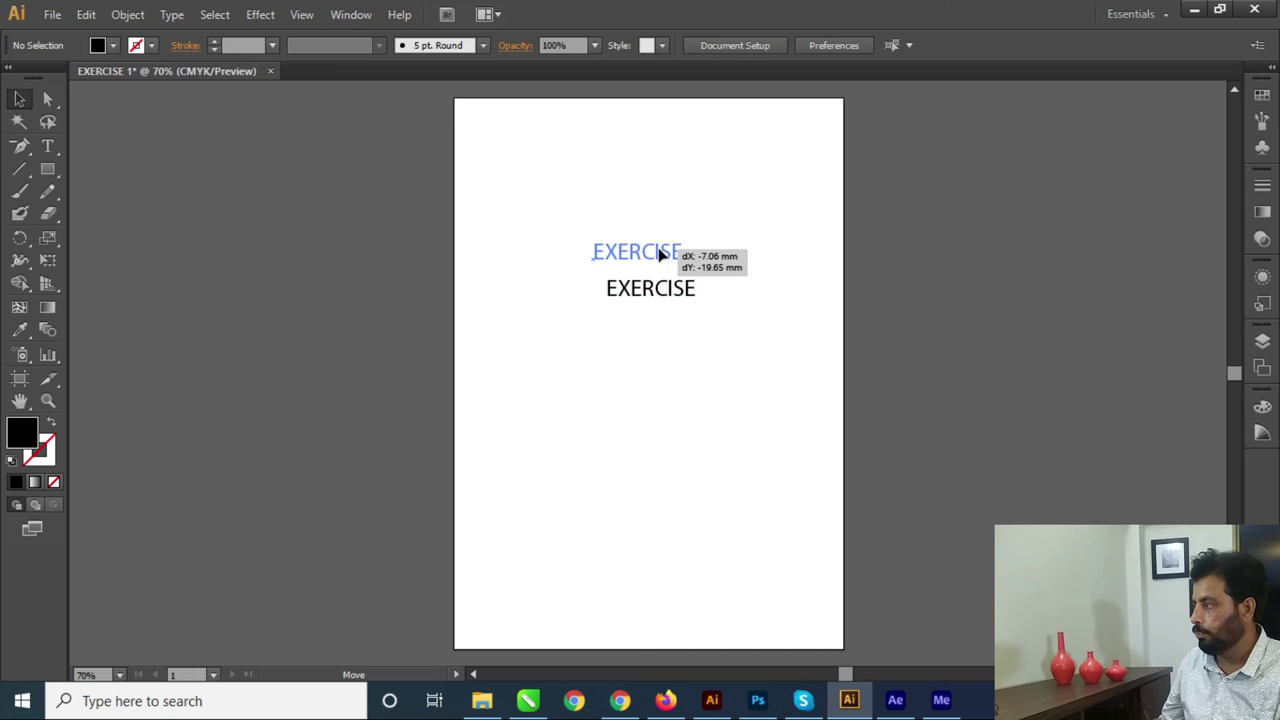
click(650, 383)
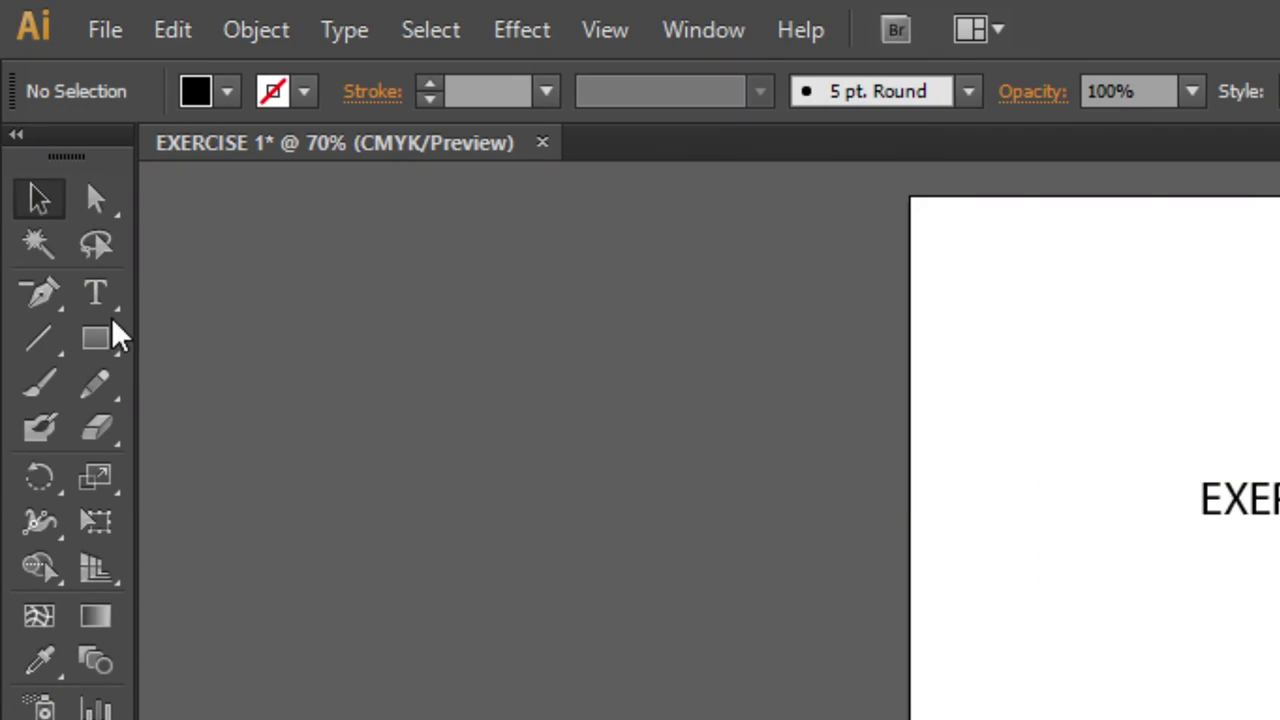
click(99, 308)
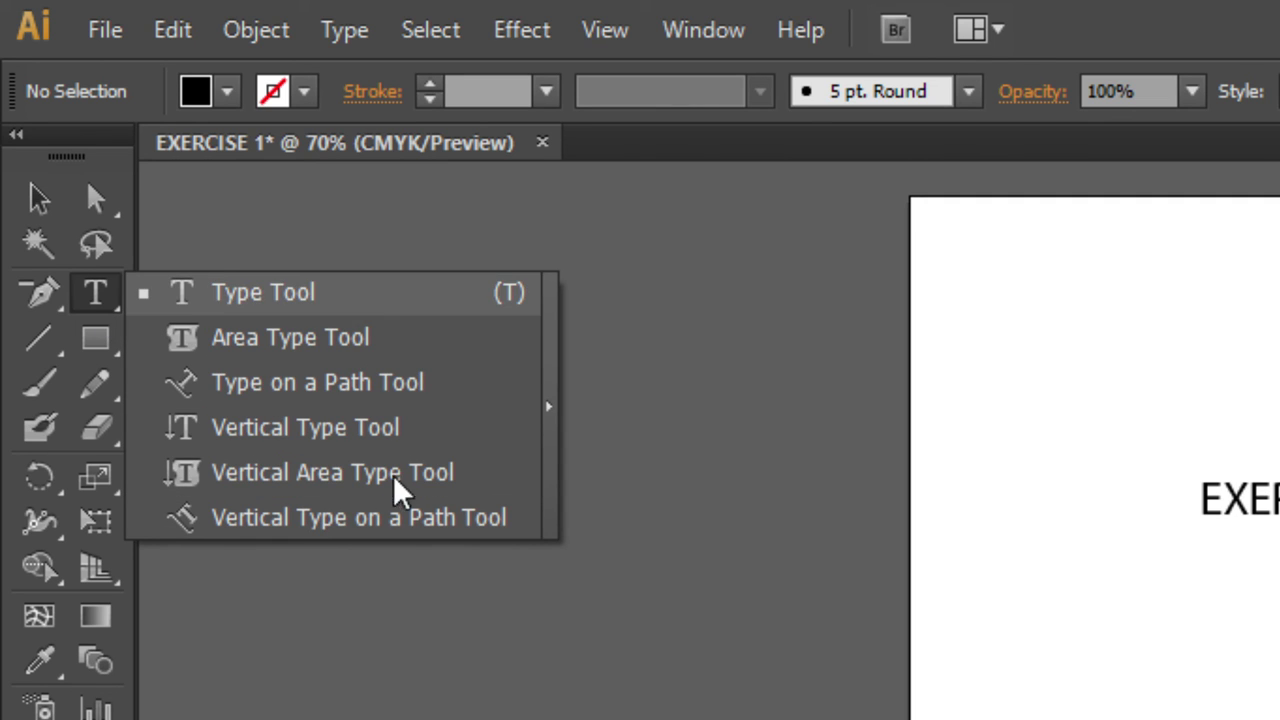
click(400, 517)
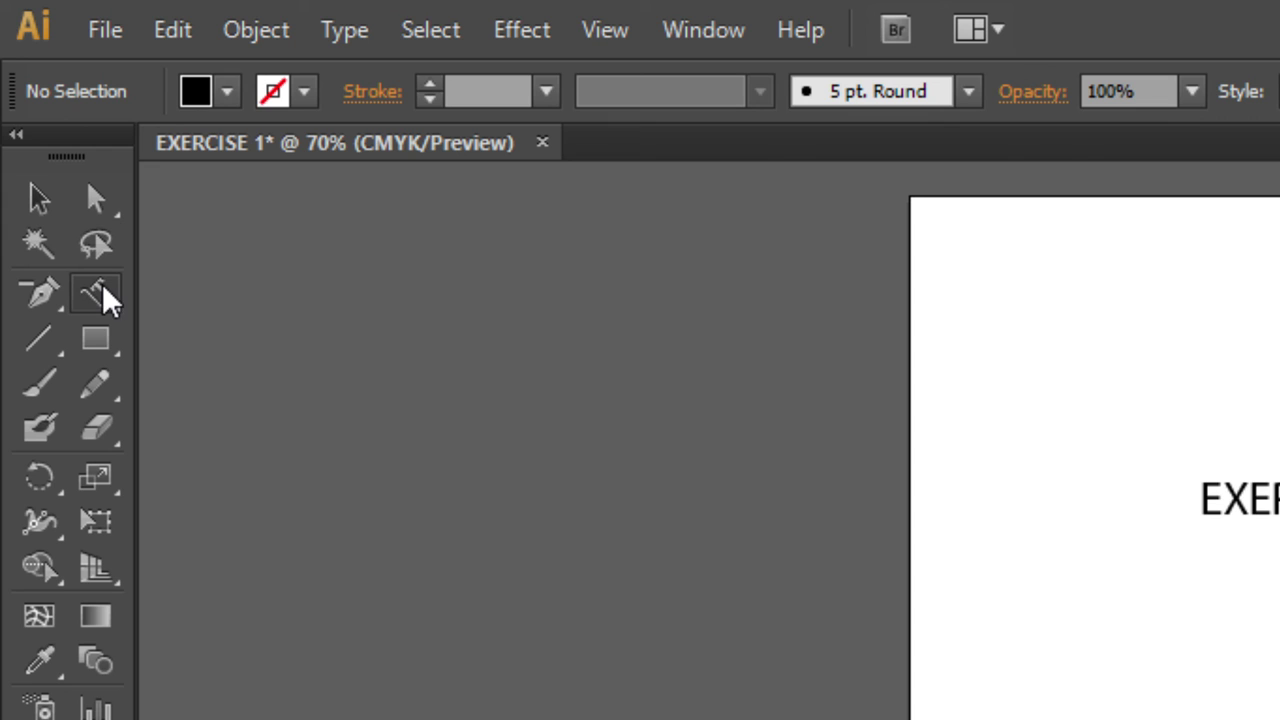
click(100, 290)
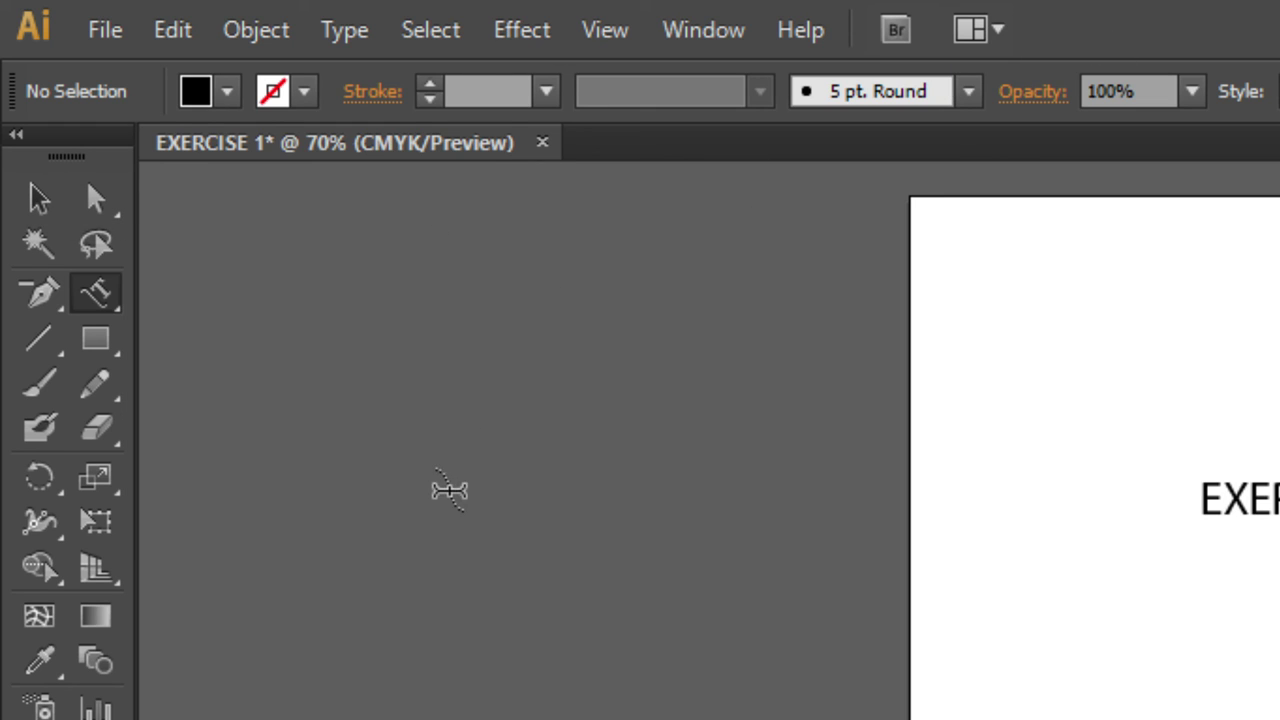
click(37, 203)
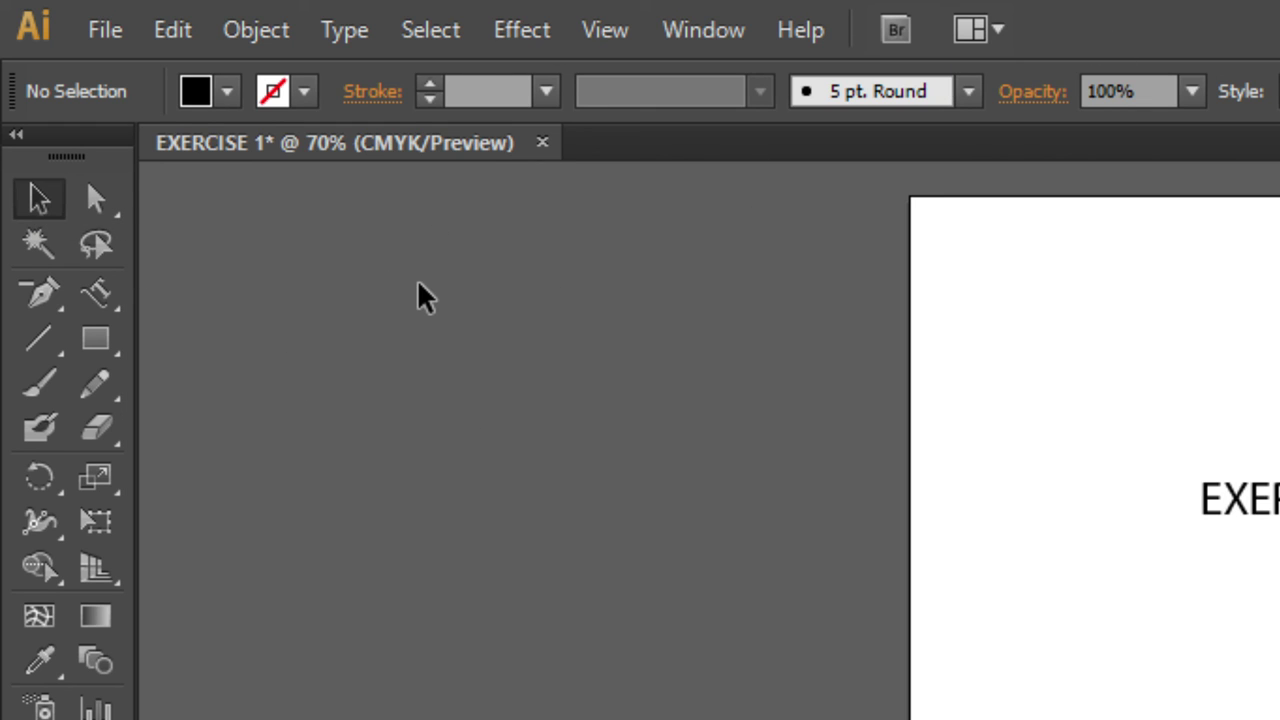